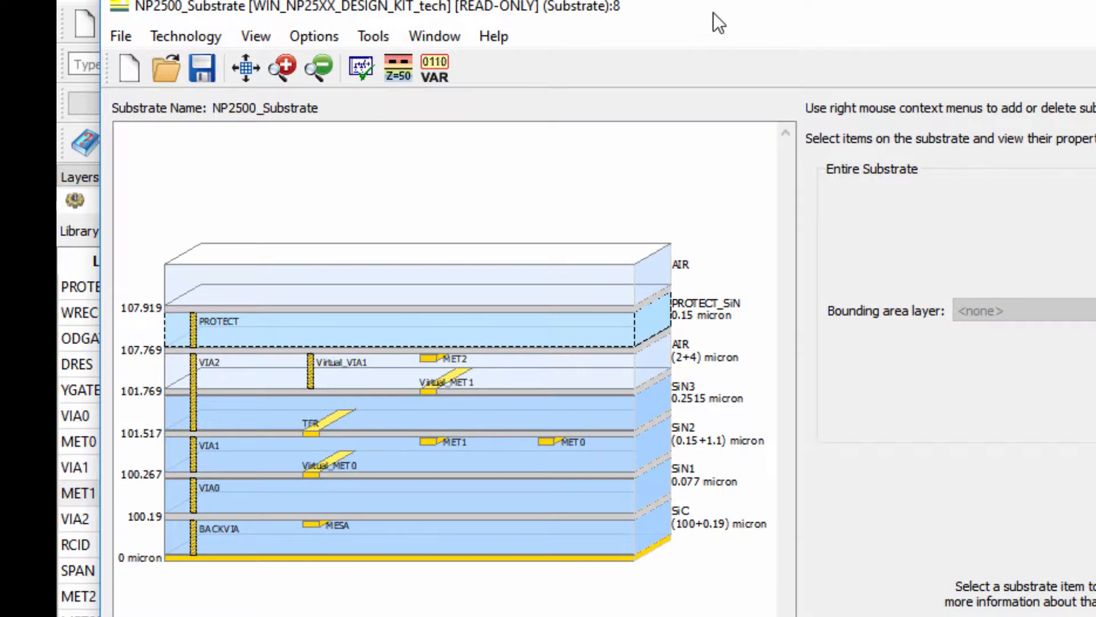
# Step: Inspect the metal and via layers of the NP2500_Substrate stack, including their material properties, and close the substrate window
pyautogui.moveTo(554, 24); pyautogui.dragTo(972, 166)
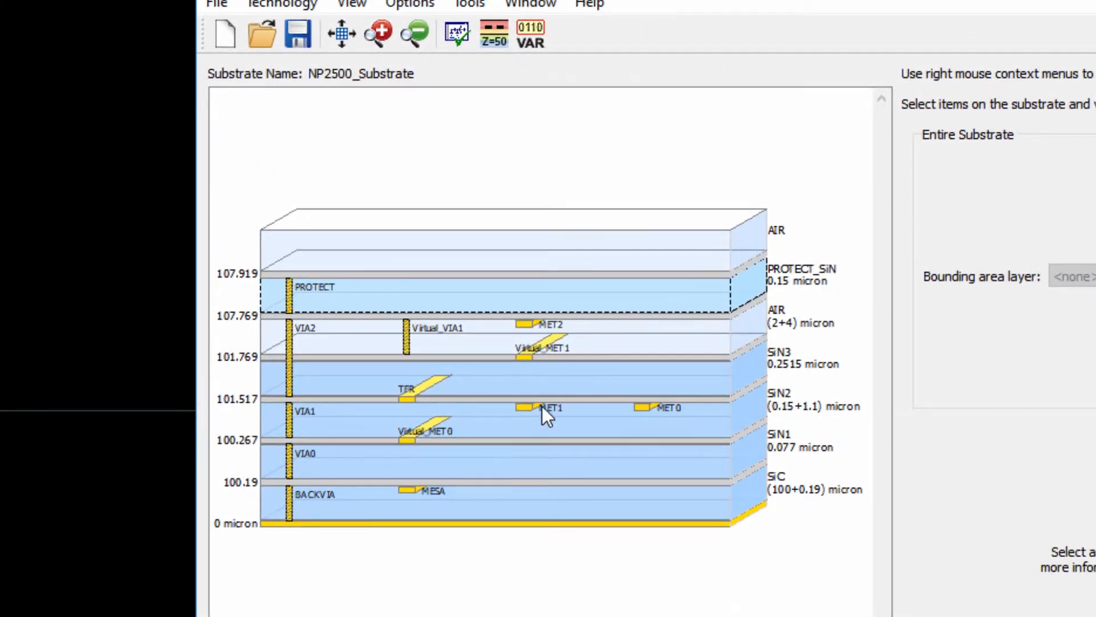
pyautogui.moveTo(560, 323)
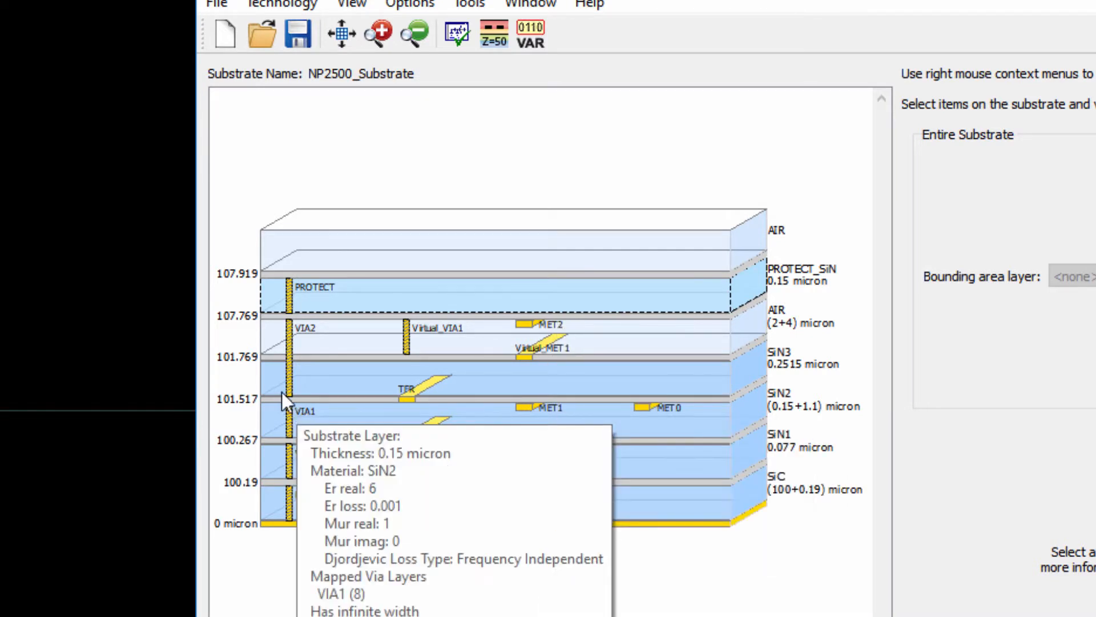
pyautogui.moveTo(290, 350)
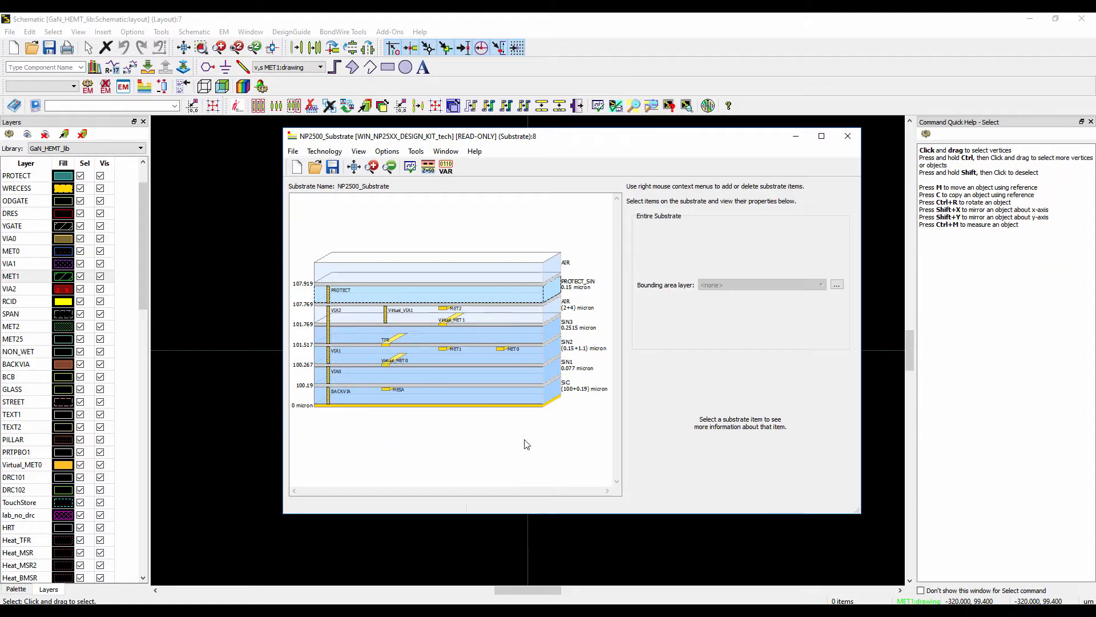
pyautogui.click(848, 136)
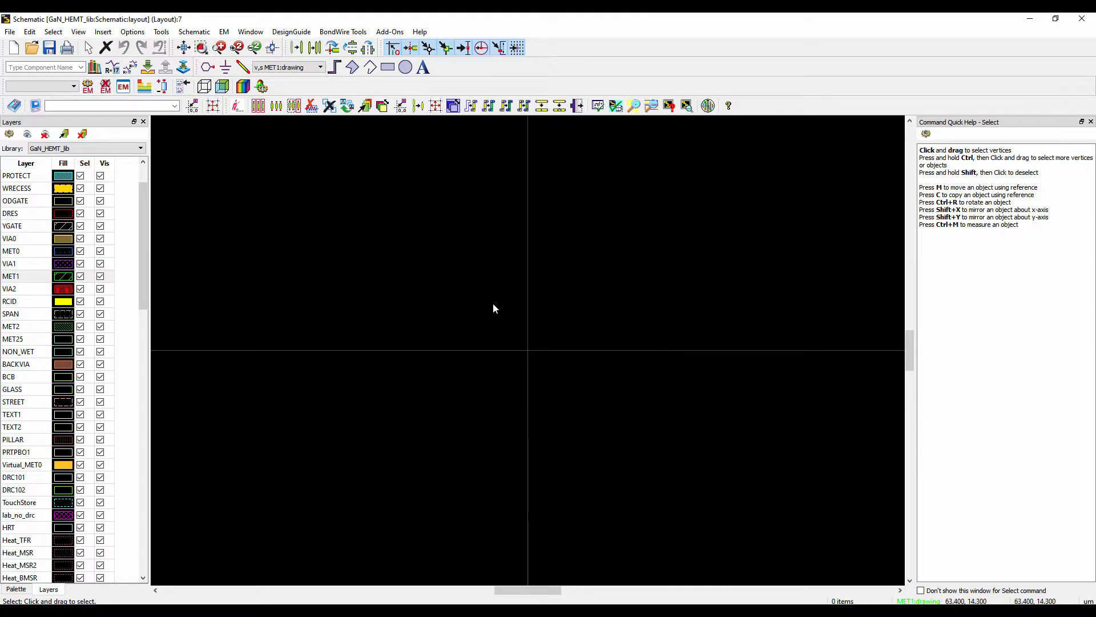
# Step: Place an NP2500MS_ISV HEMT from the WIN NP2500 components near the layout origin
pyautogui.click(17, 590)
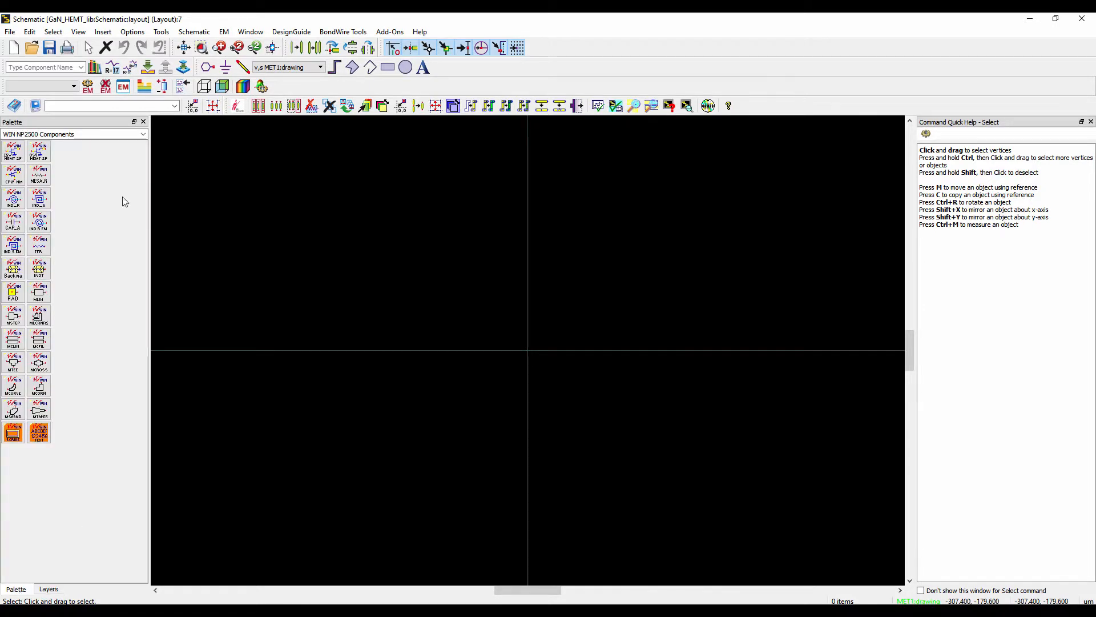
pyautogui.click(14, 154)
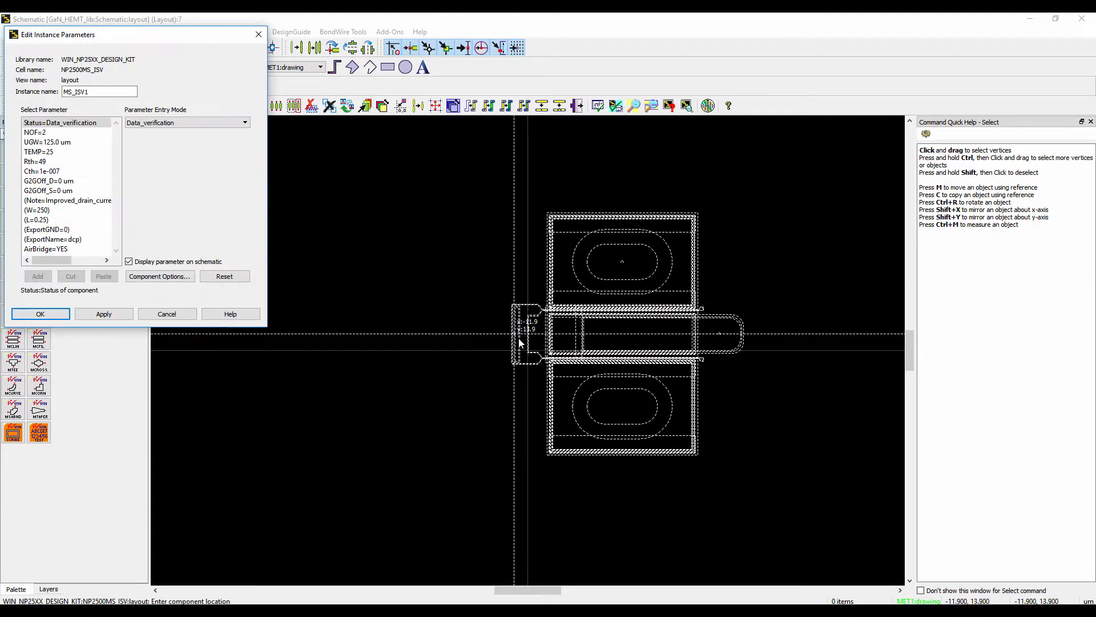
pyautogui.click(40, 132)
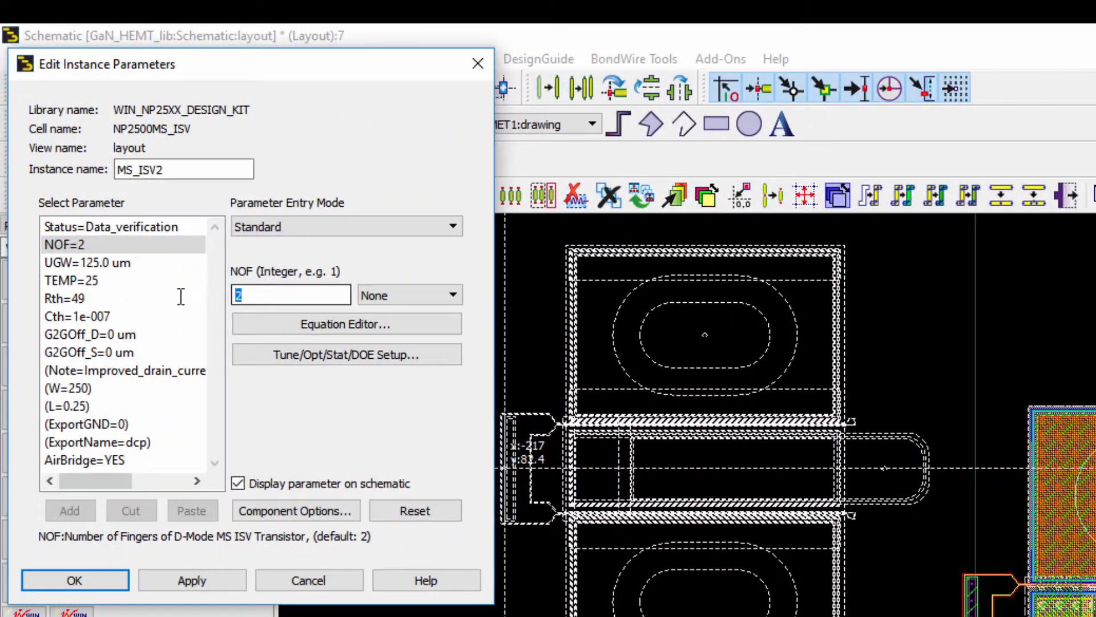
pyautogui.press('Escape')
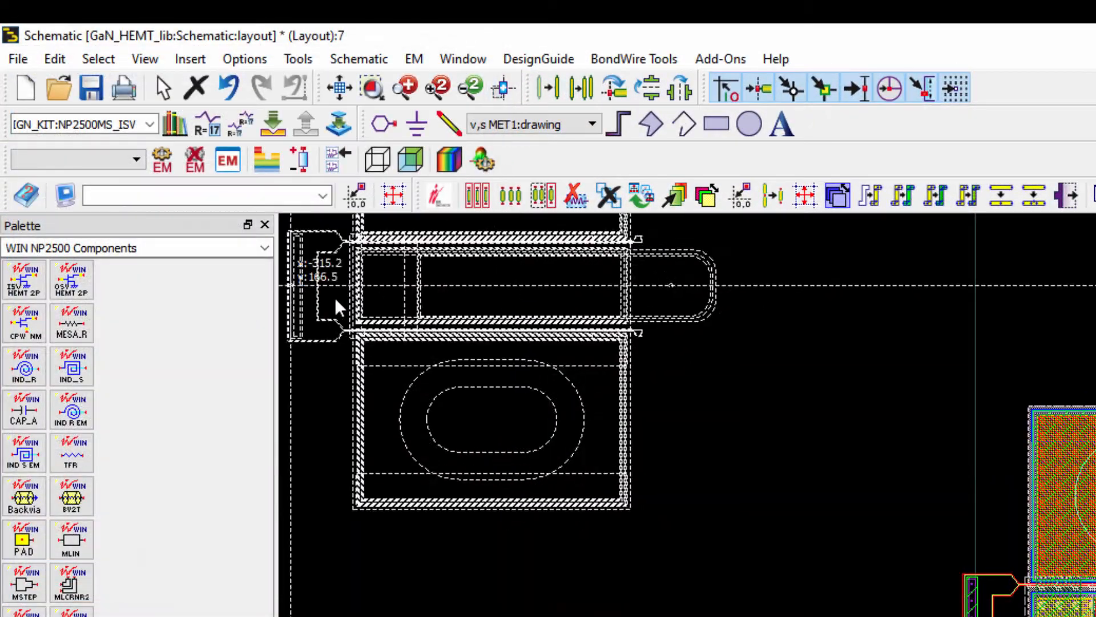
pyautogui.press('Escape')
# Step: Set the placed transistor's number of fingers (NOF) to 4 and its unit gate width (UGW) to 200 um
pyautogui.doubleClick(1026, 535)
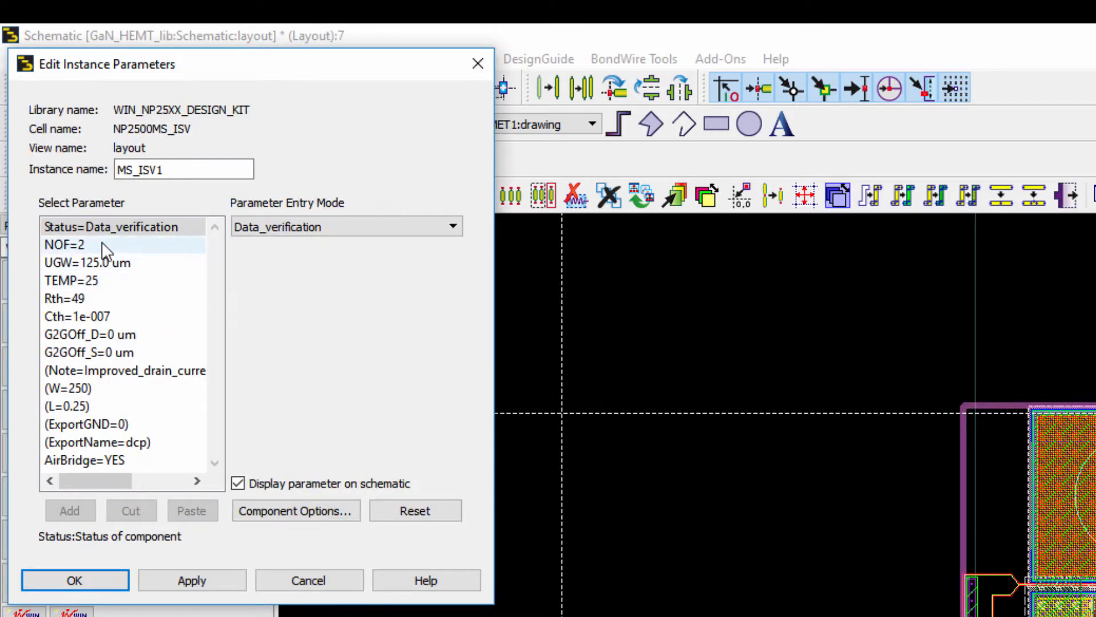
pyautogui.click(102, 244)
pyautogui.write('4')
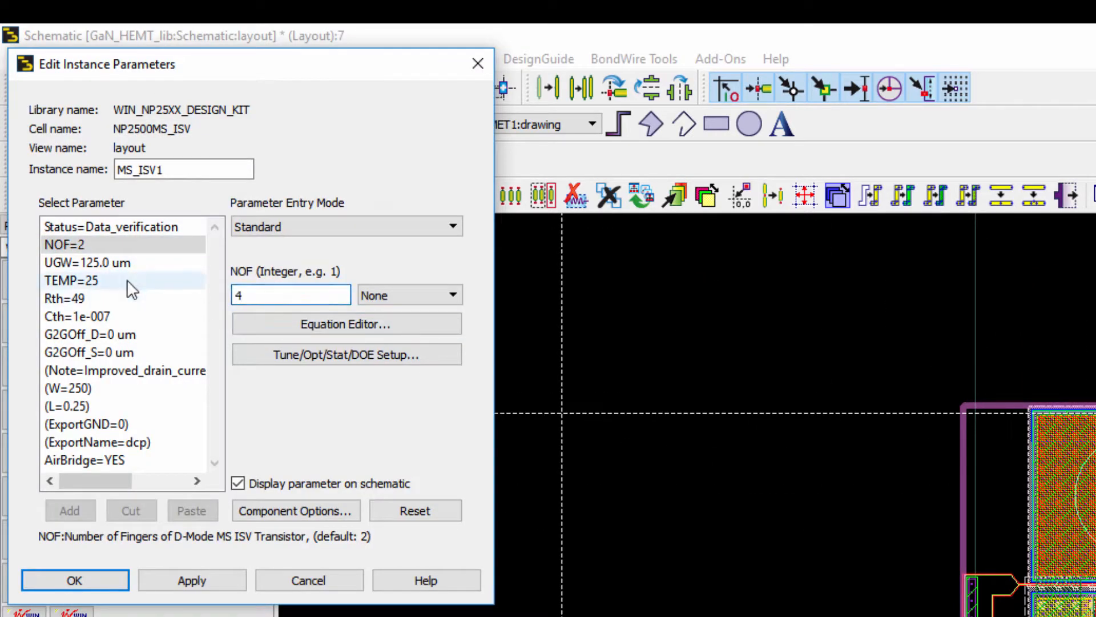
pyautogui.click(132, 252)
pyautogui.click(130, 262)
pyautogui.write('2')
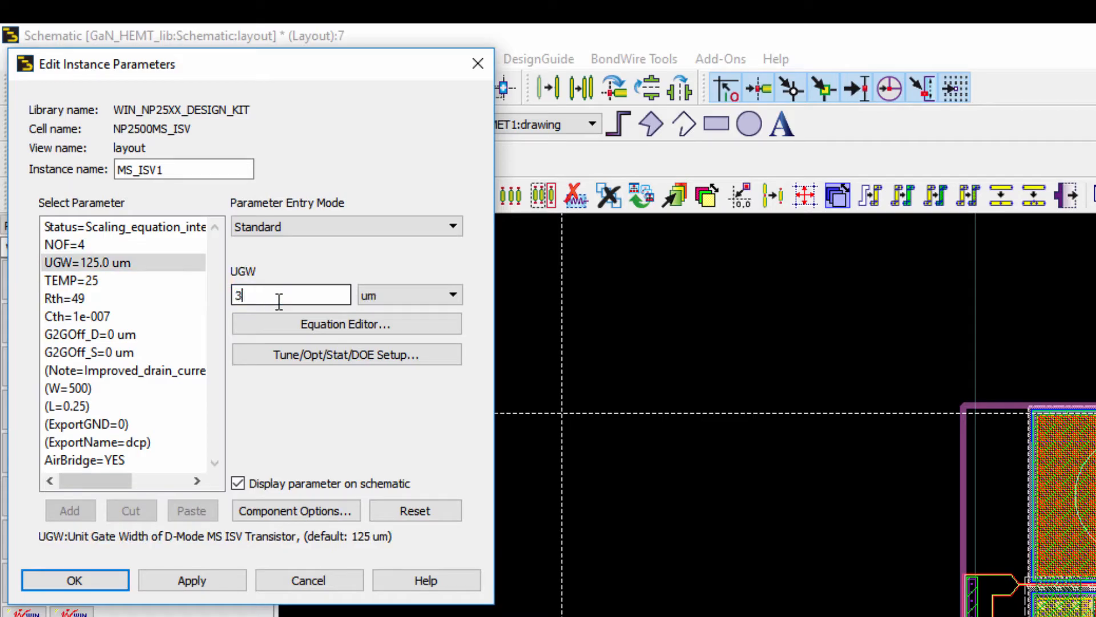
pyautogui.write('00')
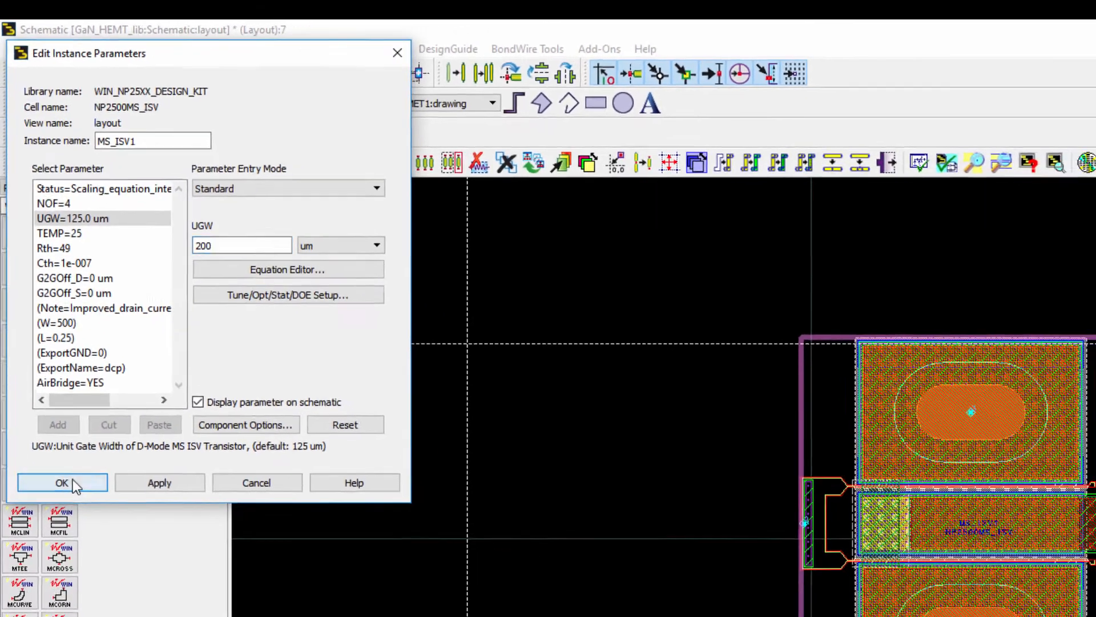
pyautogui.click(73, 483)
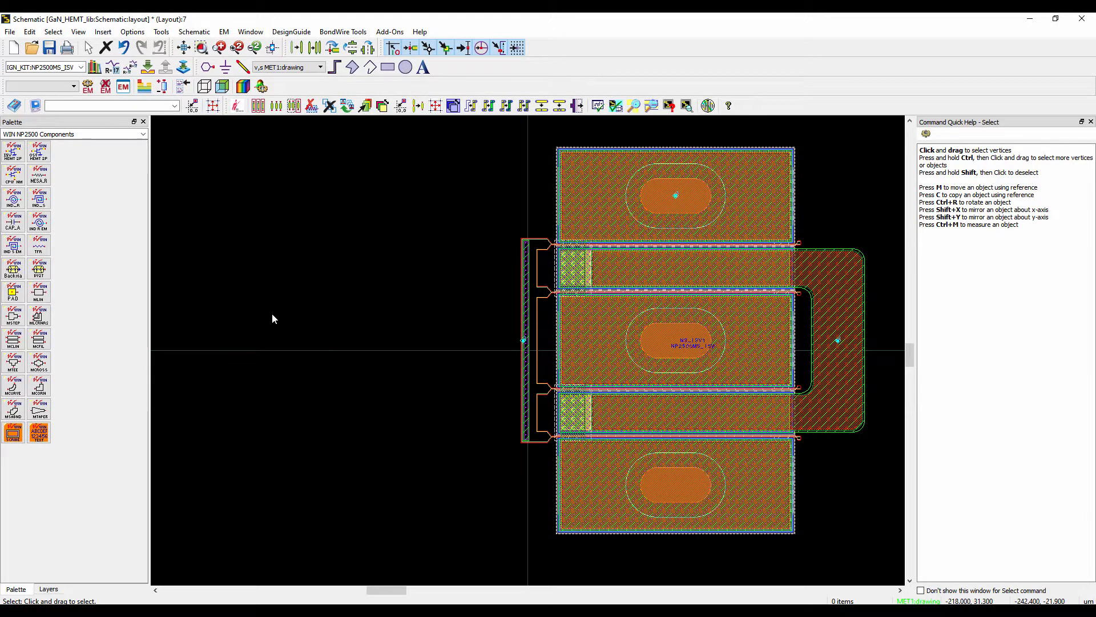
# Step: Place a MESA resistor with a width of 20 um in the empty area left of the transistor
pyautogui.click(39, 174)
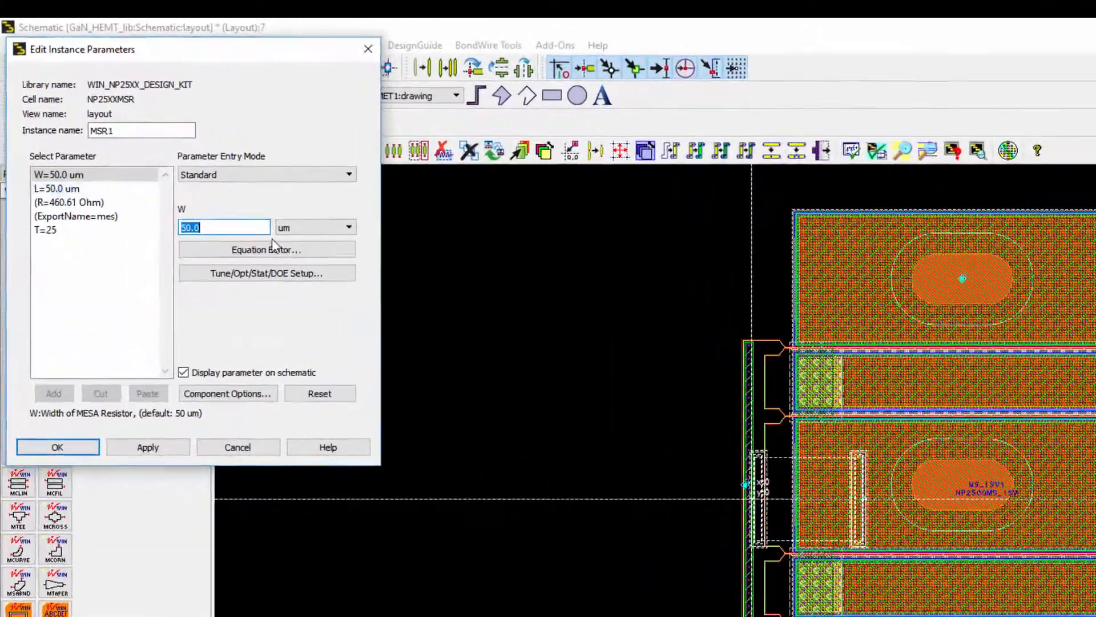
pyautogui.write('20')
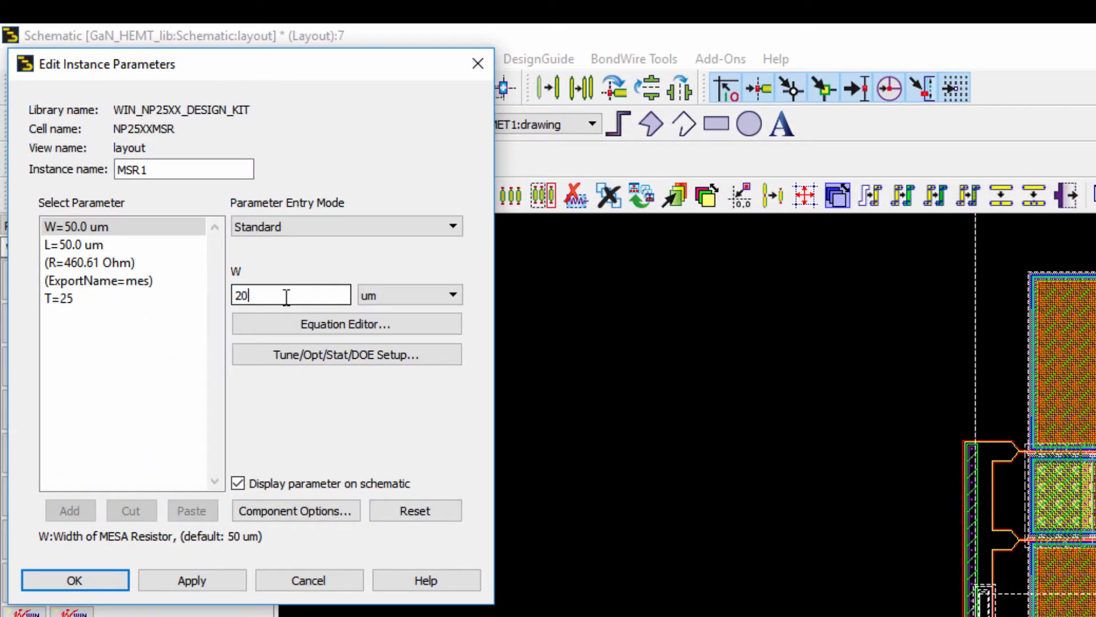
pyautogui.click(194, 580)
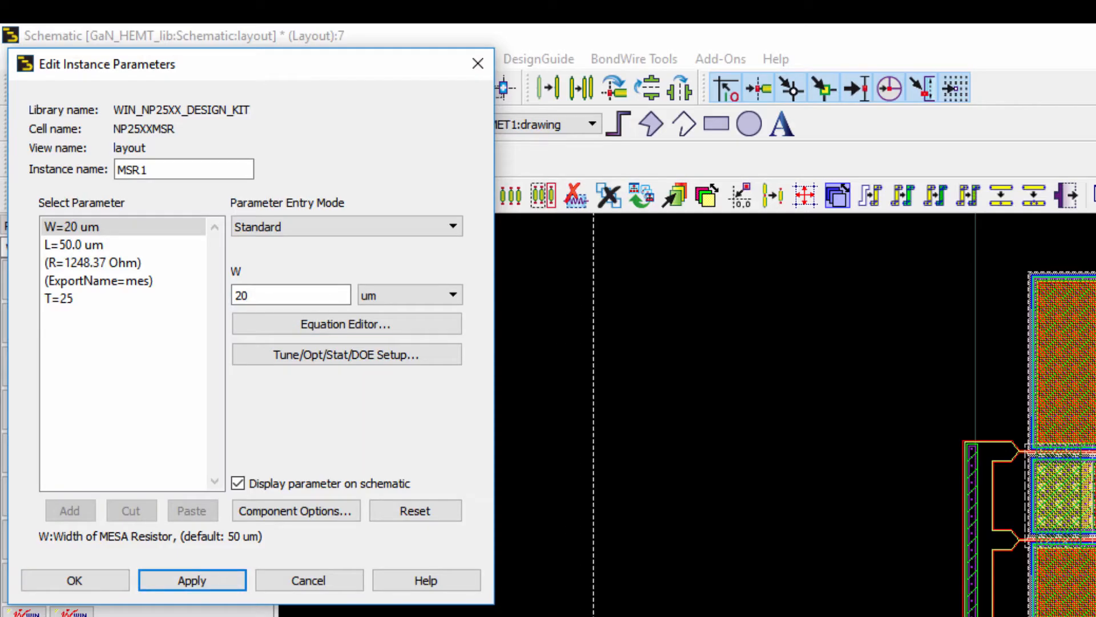
pyautogui.click(465, 574)
pyautogui.press('Escape')
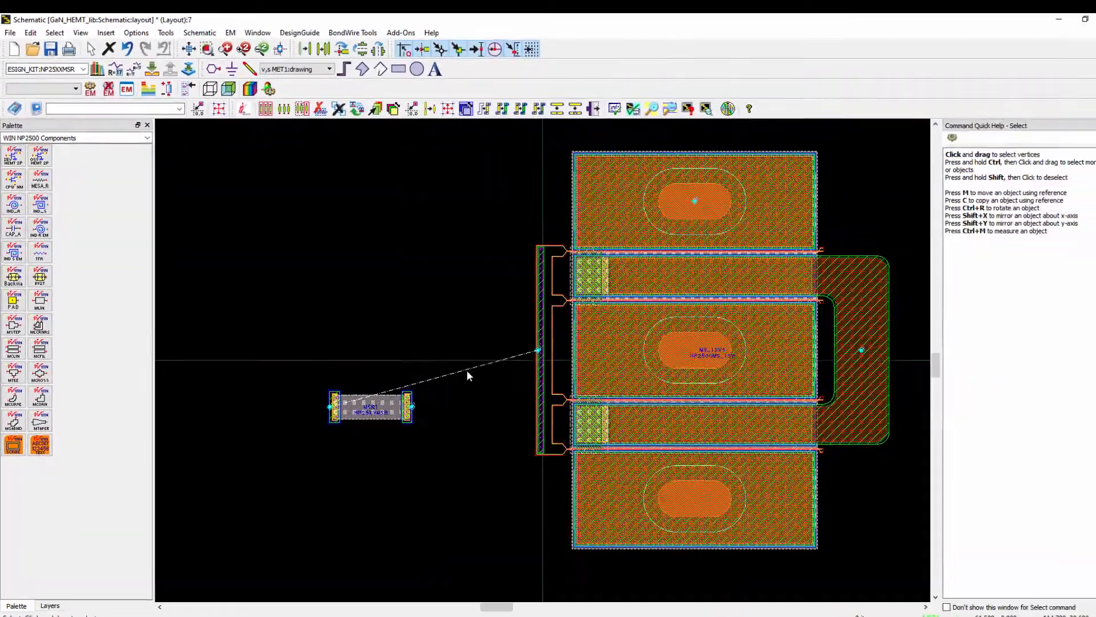
# Step: Rotate the MESA resistor to vertical and move it close to the transistor's gate side
pyautogui.click(544, 598)
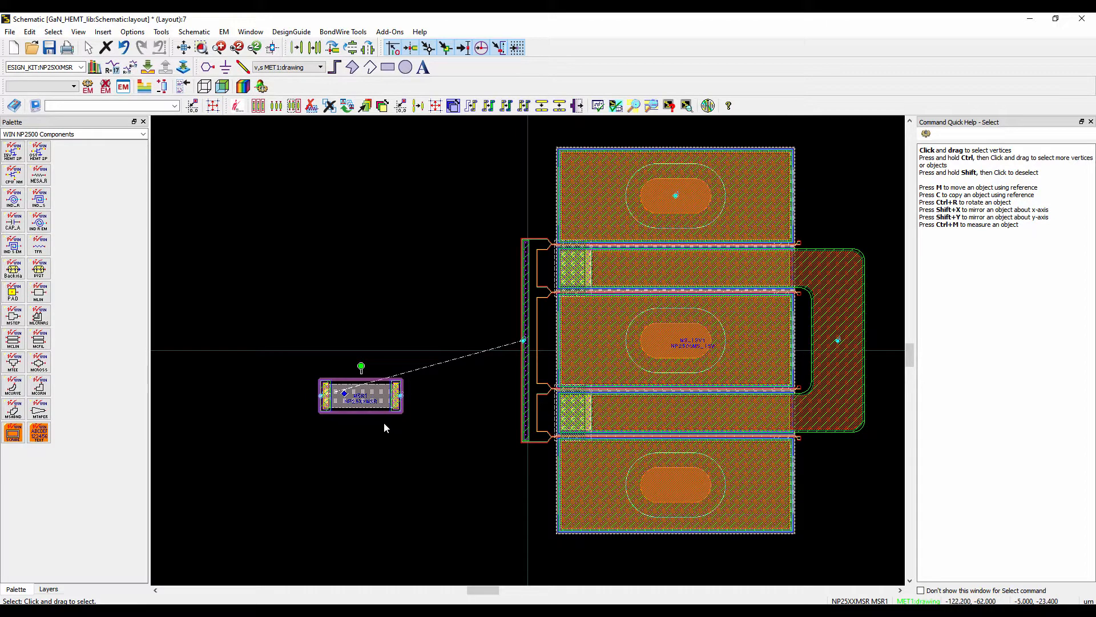
pyautogui.hotkey('ctrl', 'r')
pyautogui.press('m')
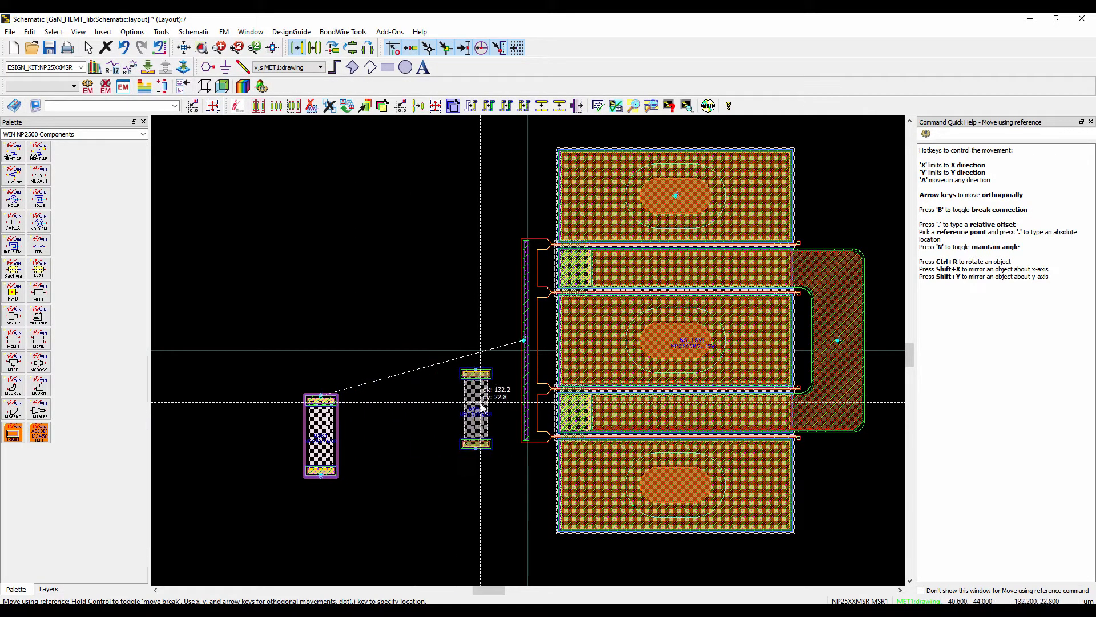
pyautogui.click(492, 396)
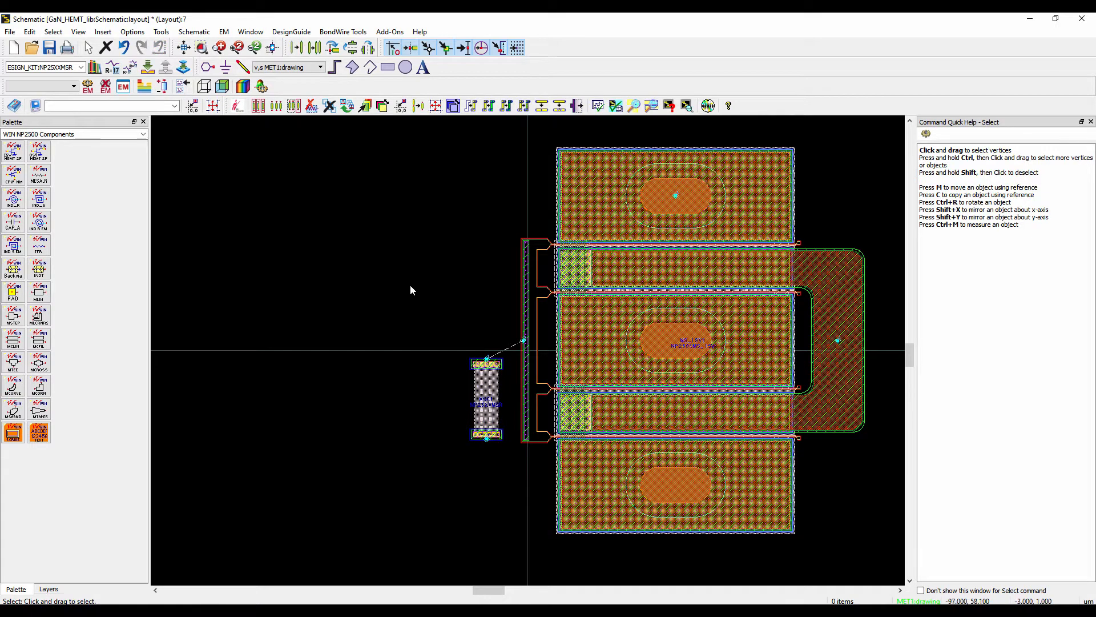
# Step: Place an NP25XX_MIM capacitor with width and length of 150 um to the left of the resistor
pyautogui.click(13, 226)
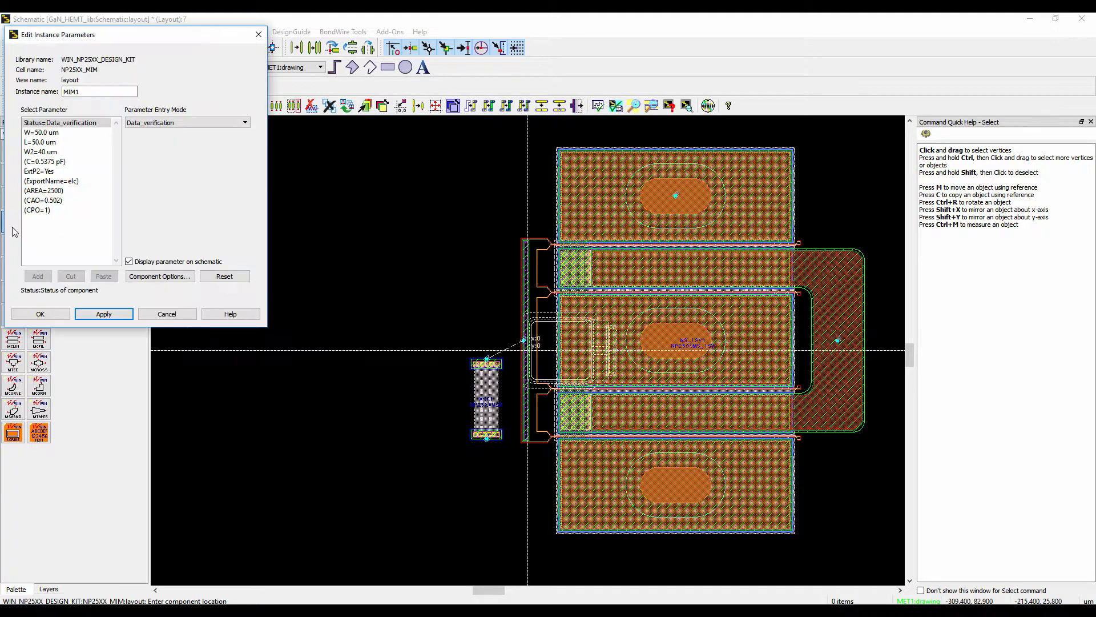
pyautogui.click(62, 132)
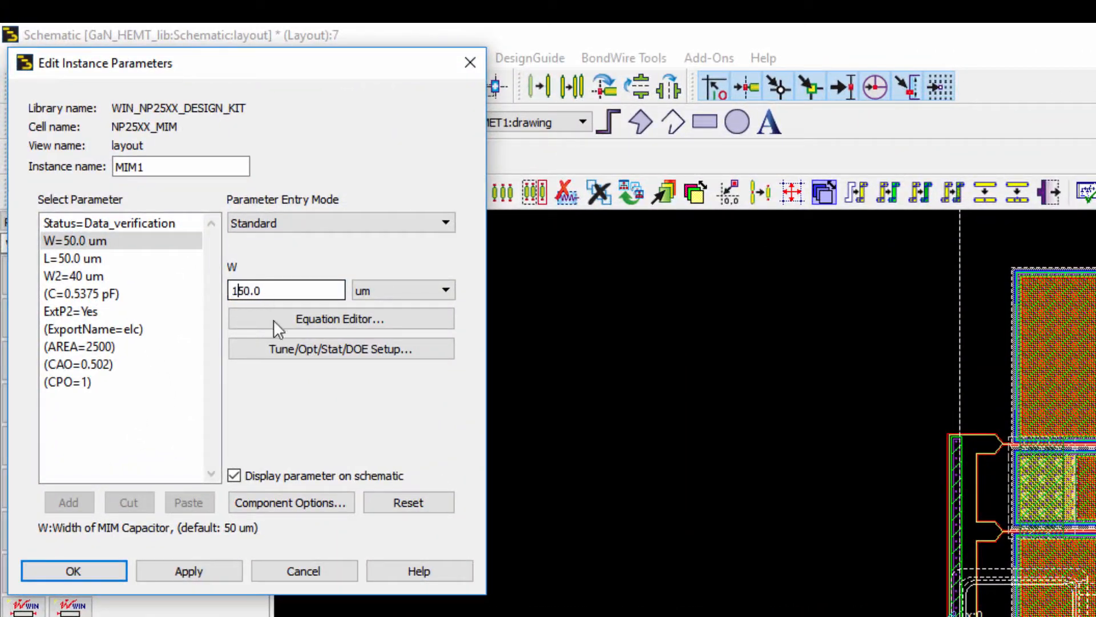
pyautogui.click(121, 261)
pyautogui.click(233, 291)
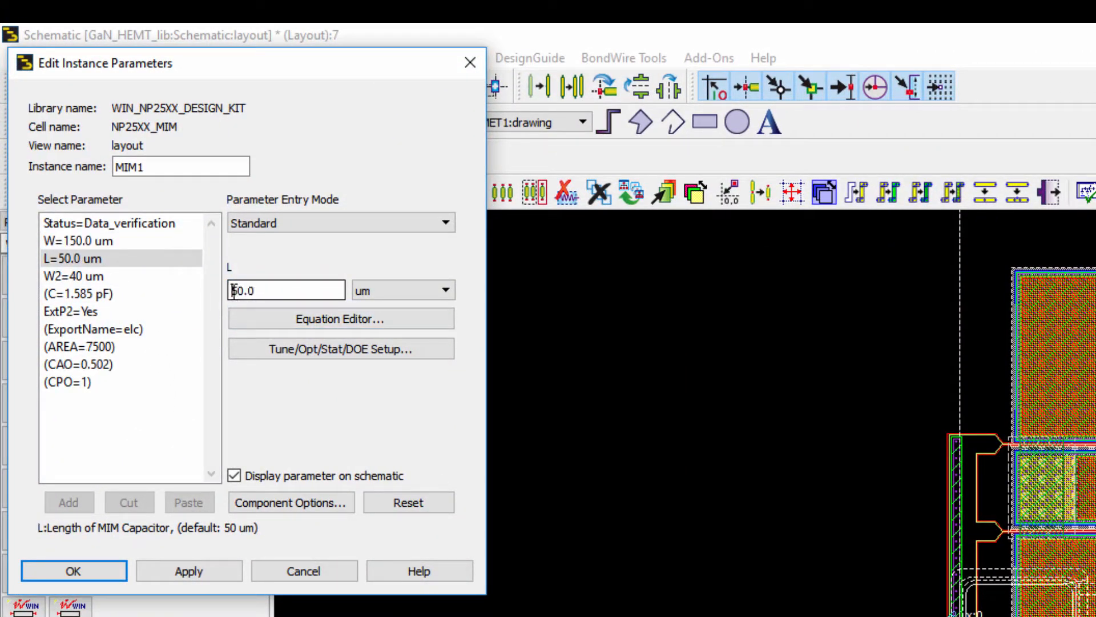
pyautogui.write('1')
pyautogui.click(75, 571)
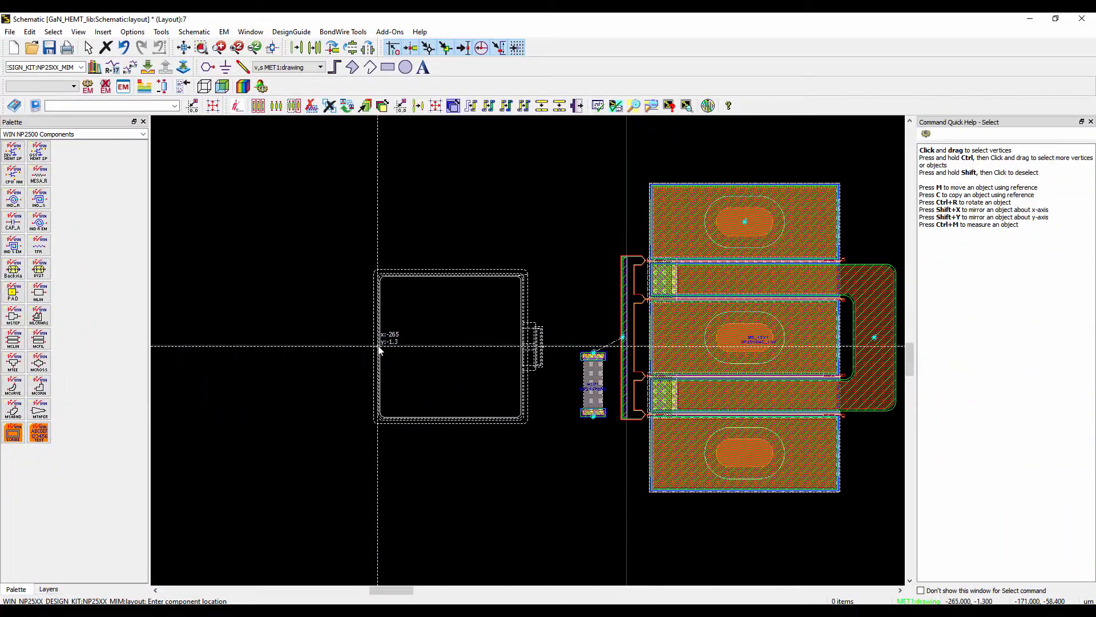
pyautogui.click(391, 357)
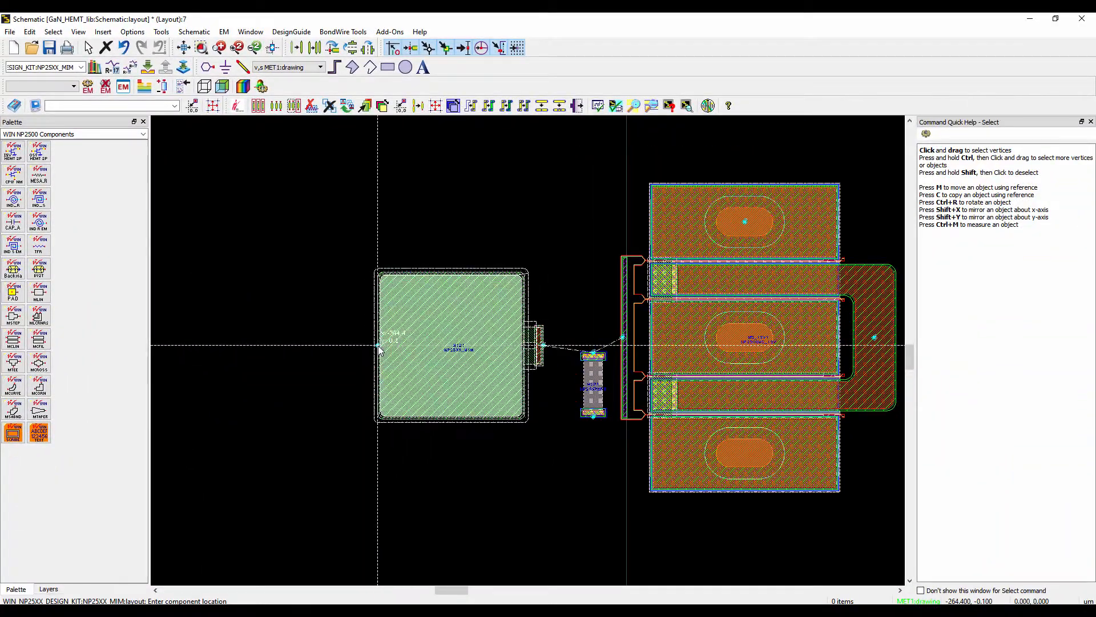
pyautogui.press('Escape')
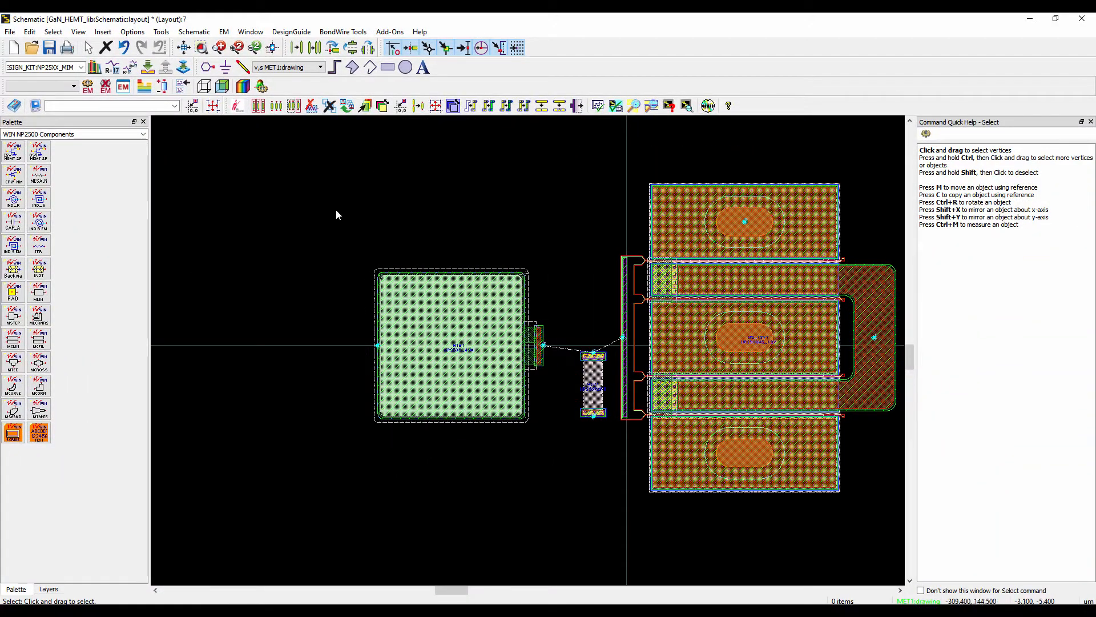
# Step: Place an NP25XX_RIND_EM round inductor with 3 turns (T) above and to the right of the transistor
pyautogui.scroll(-1, 335, 209)
pyautogui.moveTo(336, 209); pyautogui.dragTo(437, 280)
pyautogui.scroll(1, 910, 406)
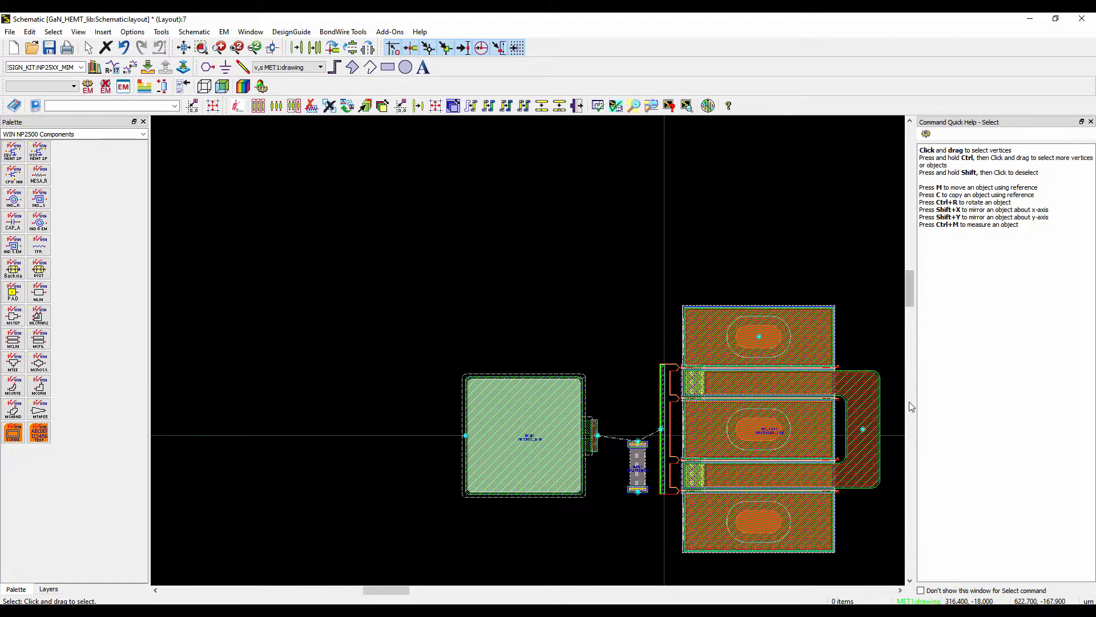
pyautogui.scroll(-1, 872, 404)
pyautogui.moveTo(872, 404); pyautogui.dragTo(691, 377)
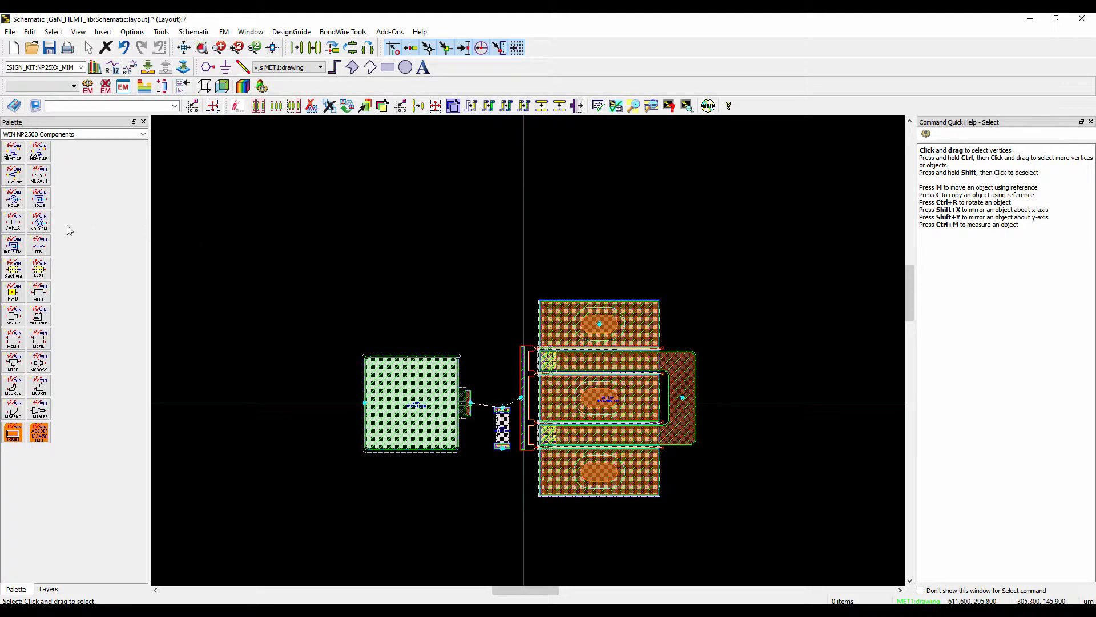
pyautogui.click(48, 225)
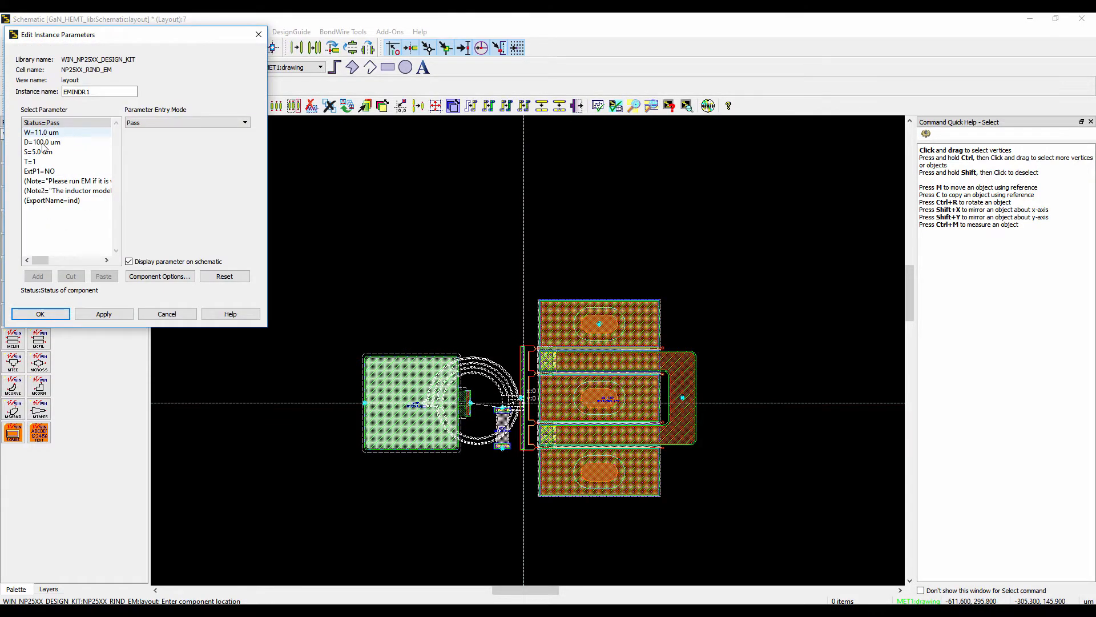
pyautogui.click(34, 161)
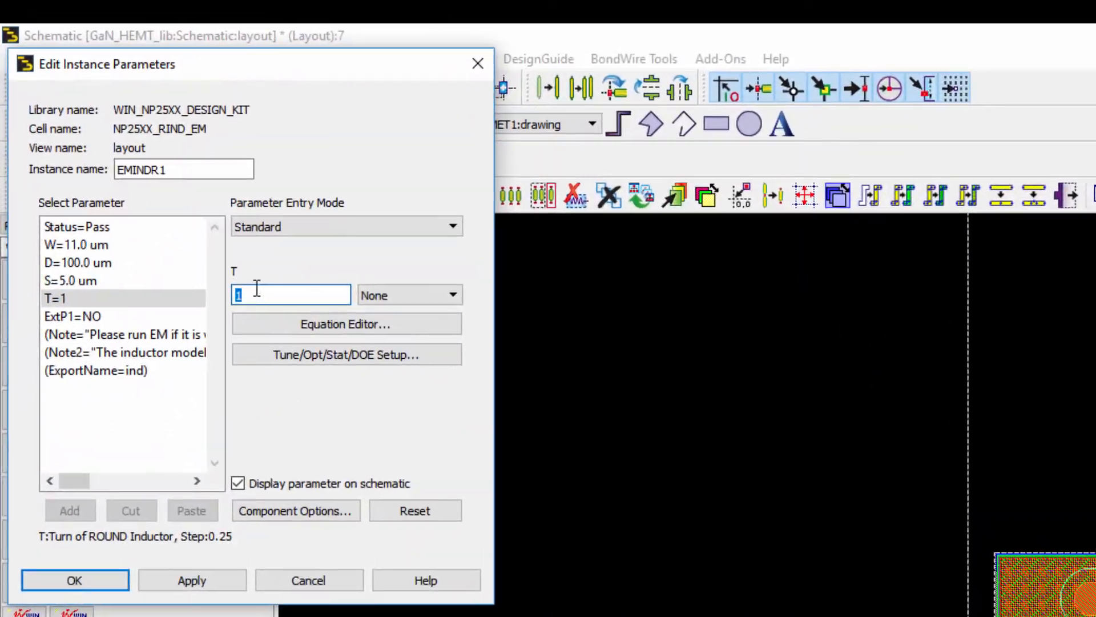
pyautogui.doubleClick(139, 159)
pyautogui.write('3')
pyautogui.click(105, 580)
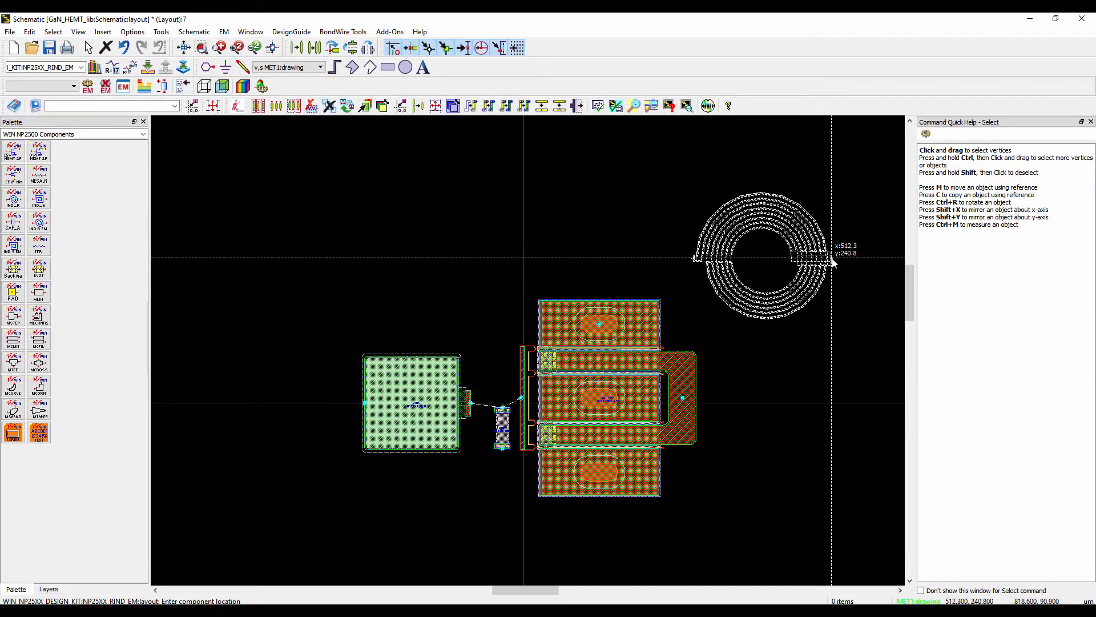
pyautogui.click(1045, 329)
pyautogui.press('Escape')
# Step: Rotate the round inductor to vertical and move it above the transistor's drain, leaving it deselected
pyautogui.click(807, 261)
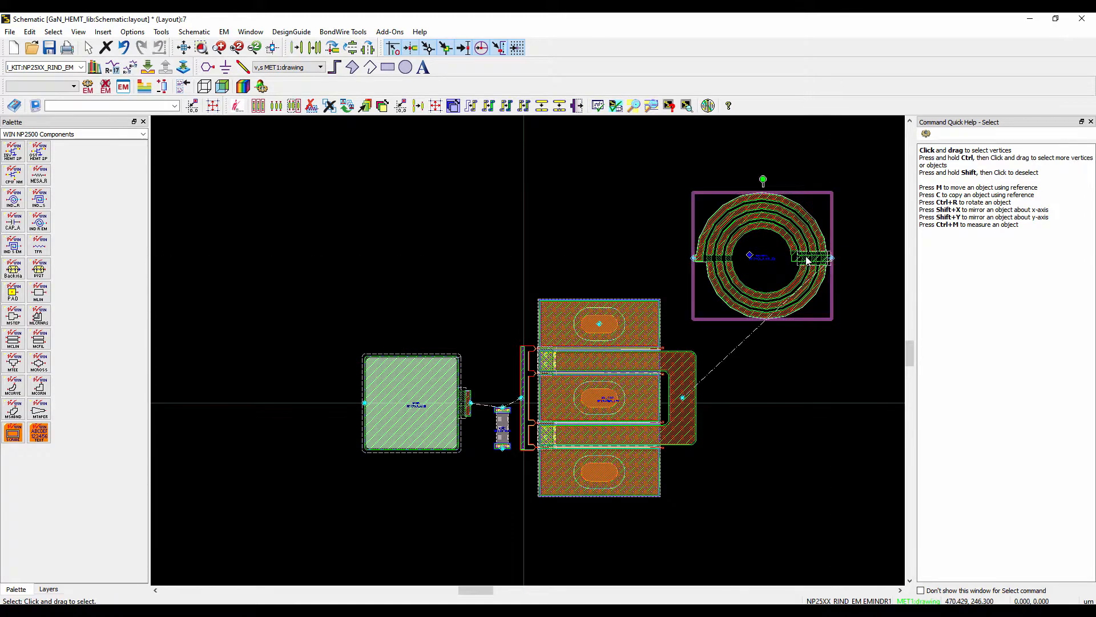
pyautogui.hotkey('ctrl', 'r')
pyautogui.press('m')
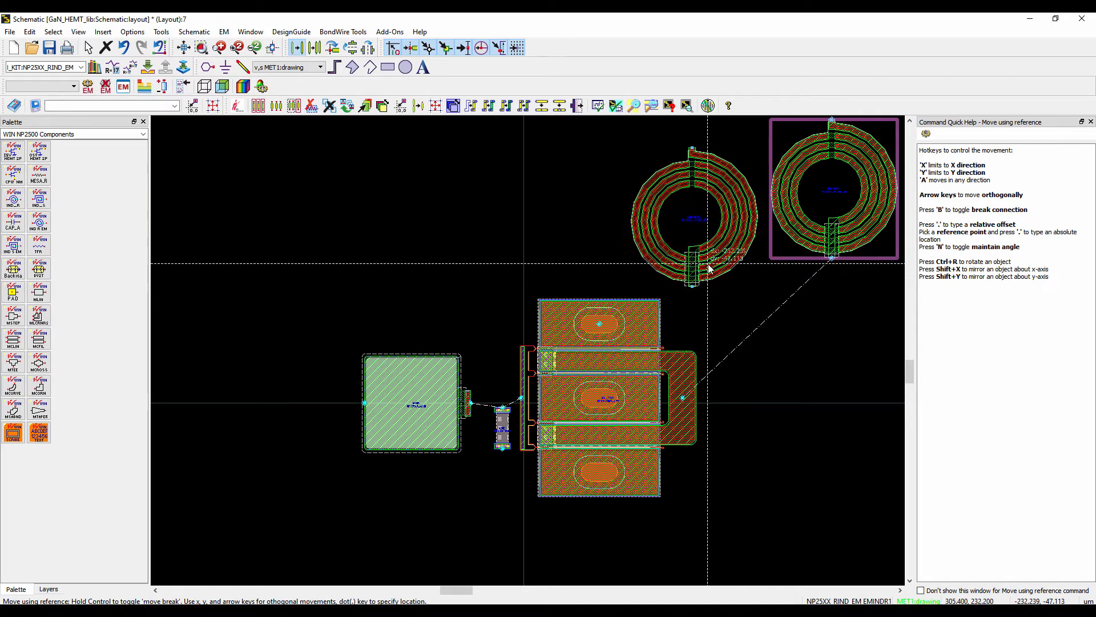
pyautogui.click(709, 269)
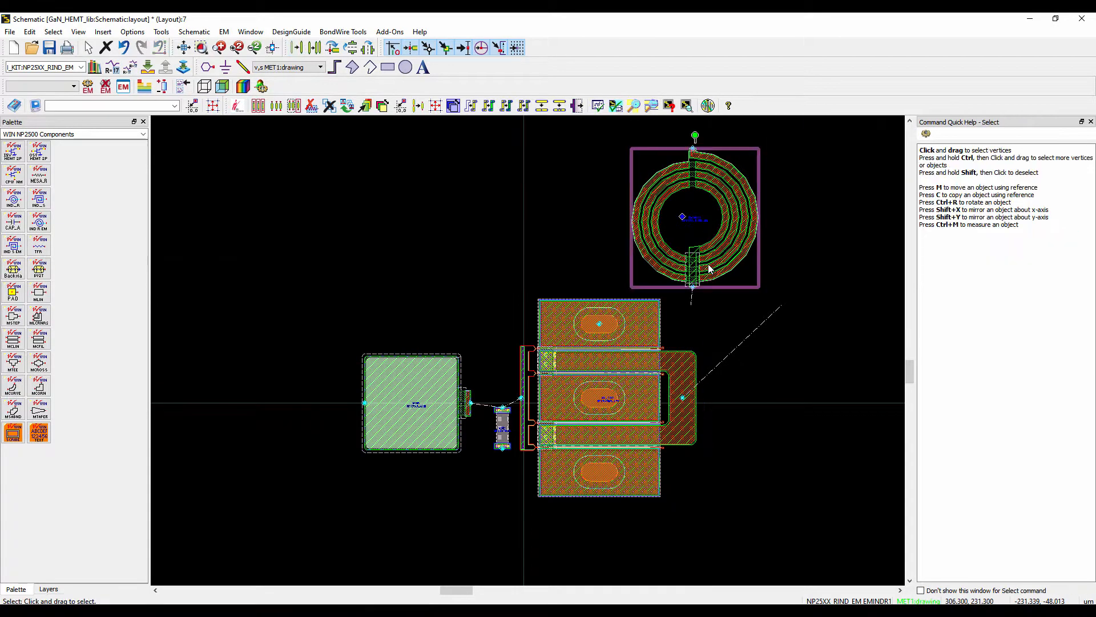
pyautogui.click(740, 337)
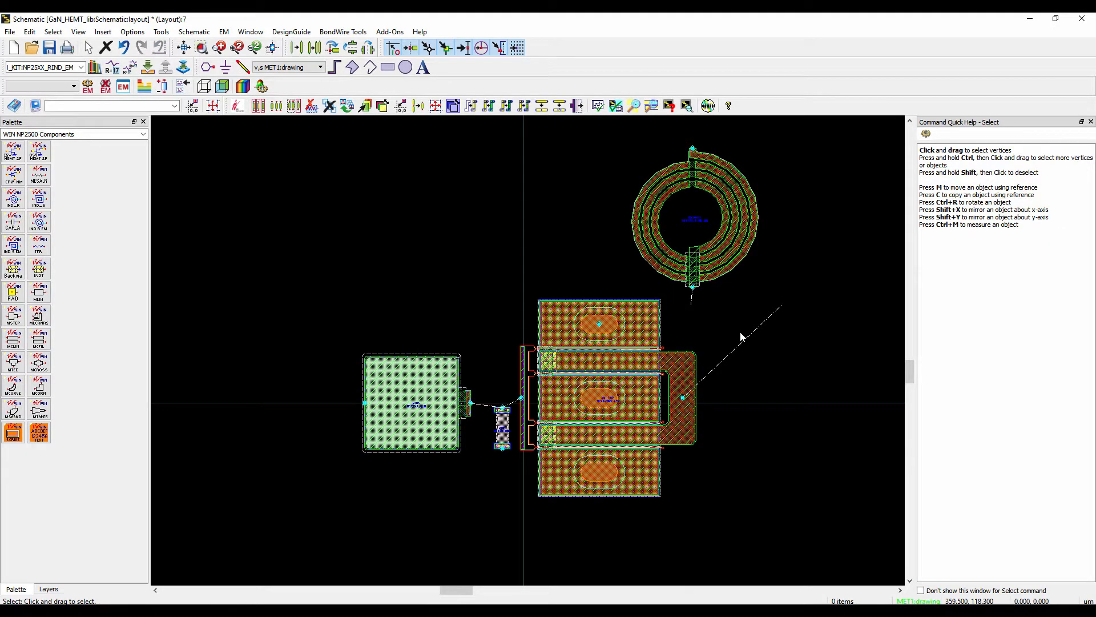
# Step: Move the round inductor slightly down toward the transistor's drain and deselect it
pyautogui.moveTo(708, 266); pyautogui.dragTo(717, 280)
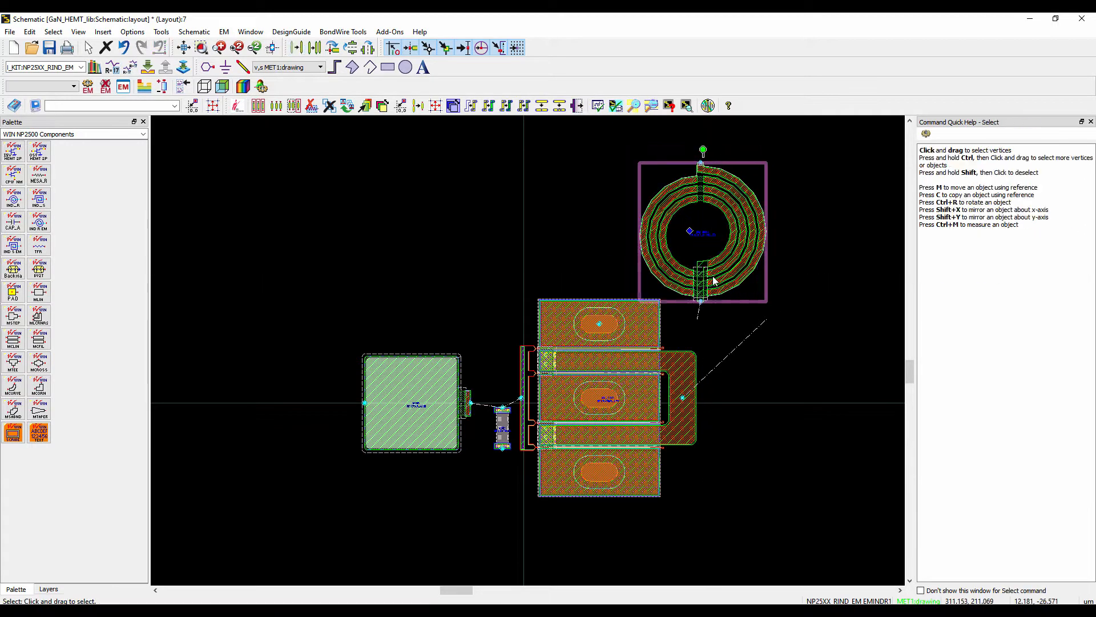
pyautogui.click(777, 342)
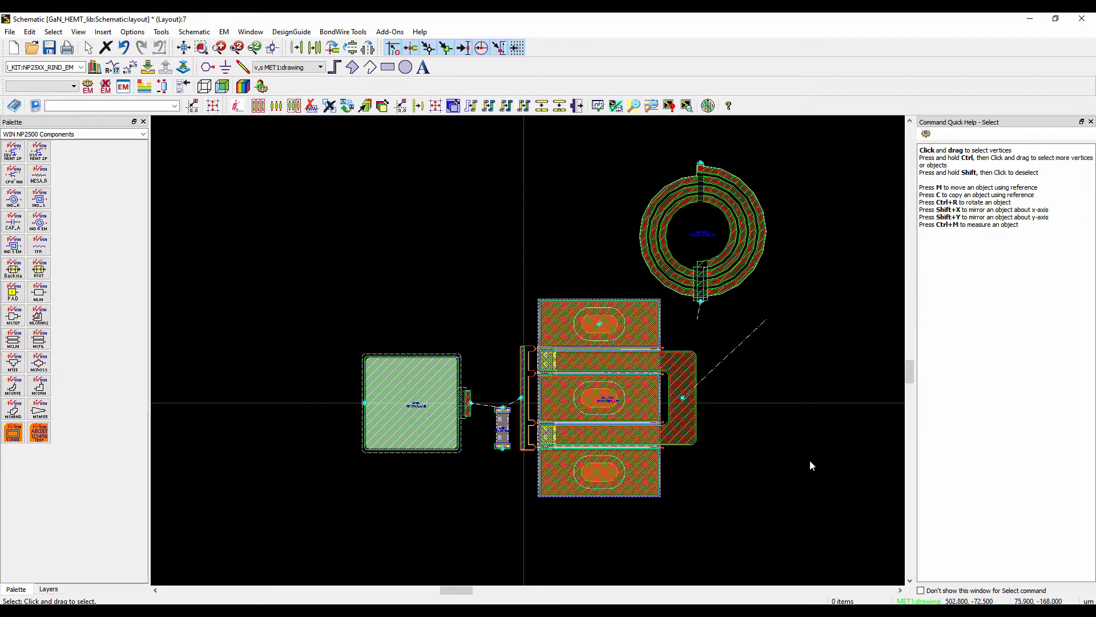
# Step: Place another NP25XX_MIM capacitor with width W and length L of 150 um on the transistor's drain side
pyautogui.click(12, 221)
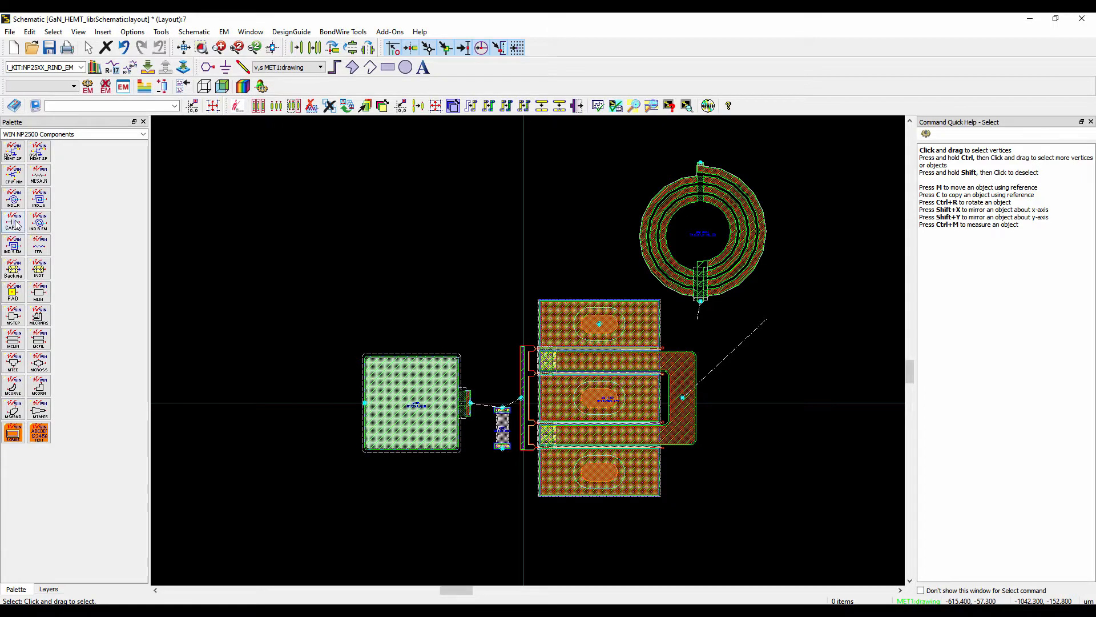
pyautogui.click(775, 403)
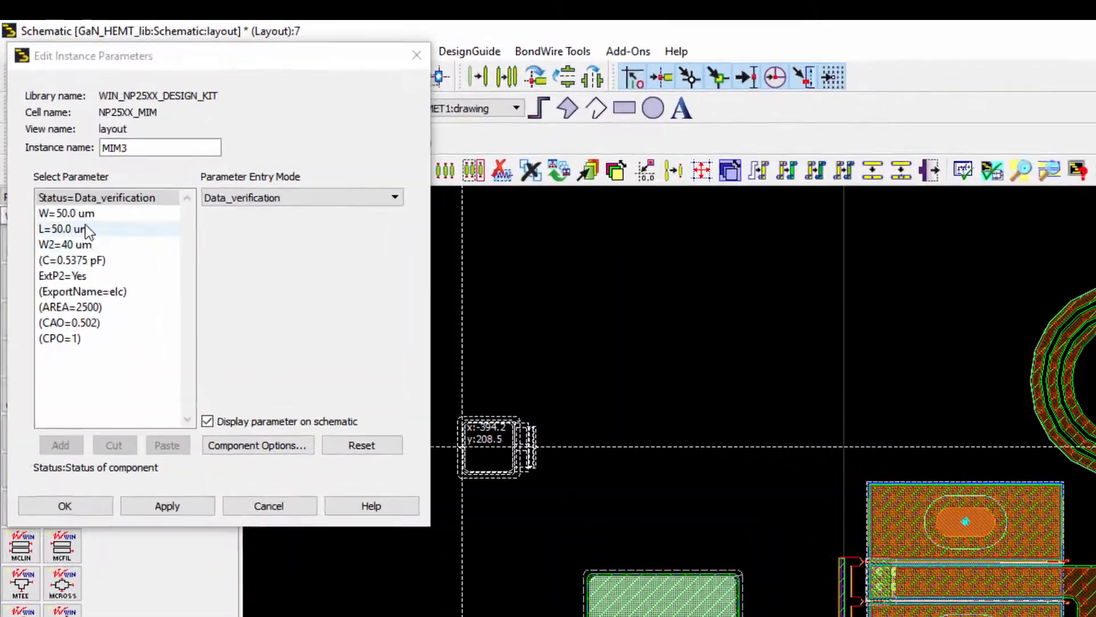
pyautogui.click(51, 132)
pyautogui.click(256, 293)
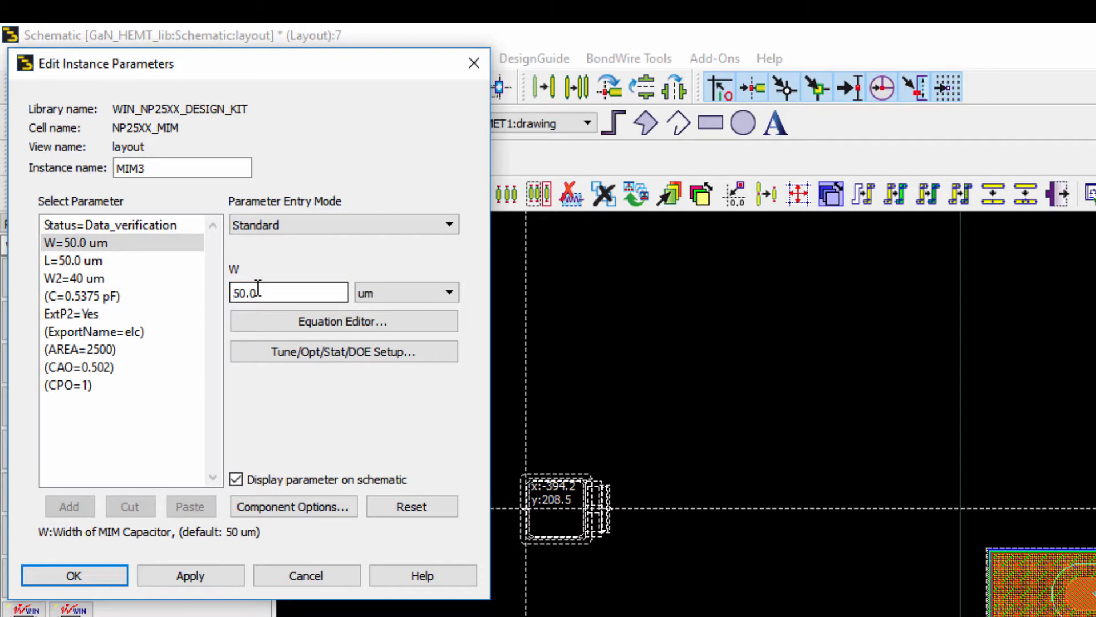
pyautogui.write('1')
pyautogui.click(117, 263)
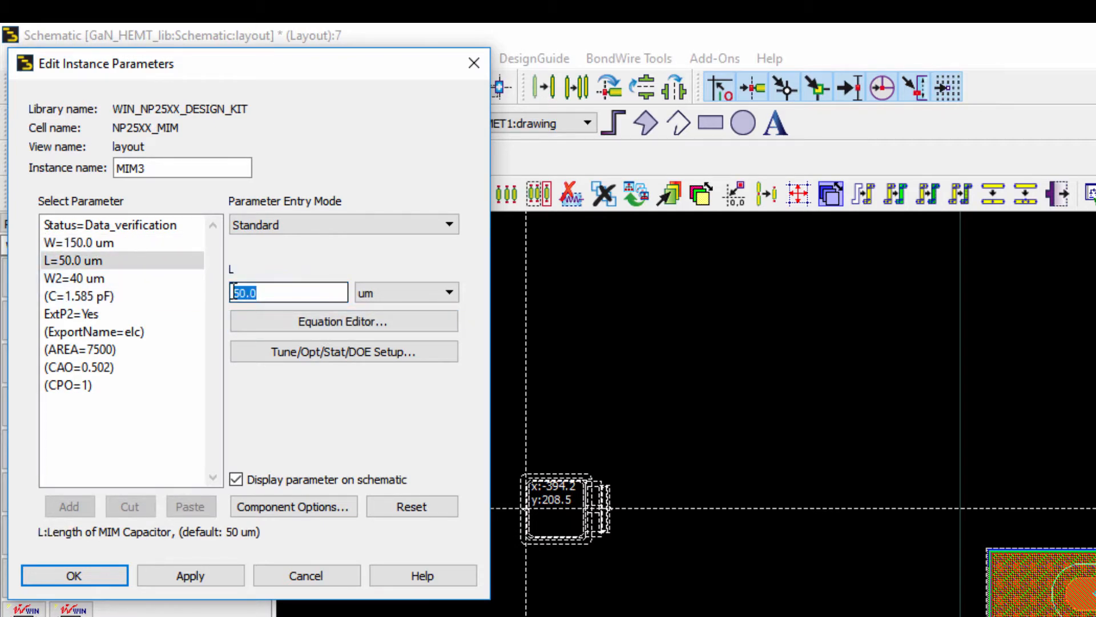
pyautogui.click(233, 293)
pyautogui.write('1')
pyautogui.press('Return')
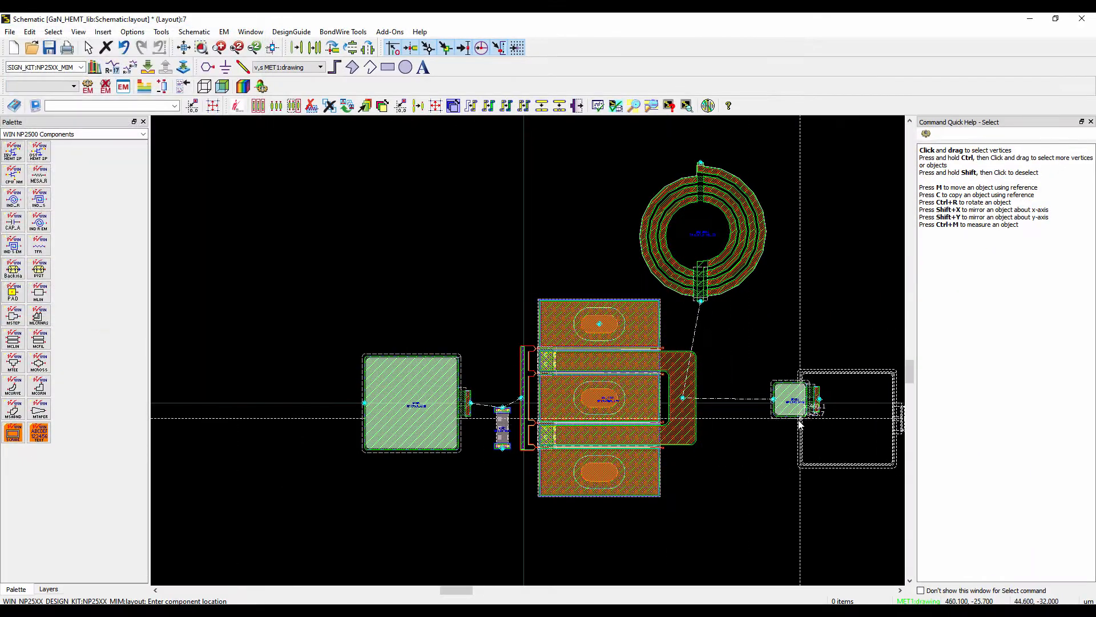
pyautogui.click(756, 480)
pyautogui.press('Escape')
# Step: Delete the stray small capacitor and move the 150 um one directly beside the transistor's drain
pyautogui.click(792, 398)
pyautogui.press('Delete')
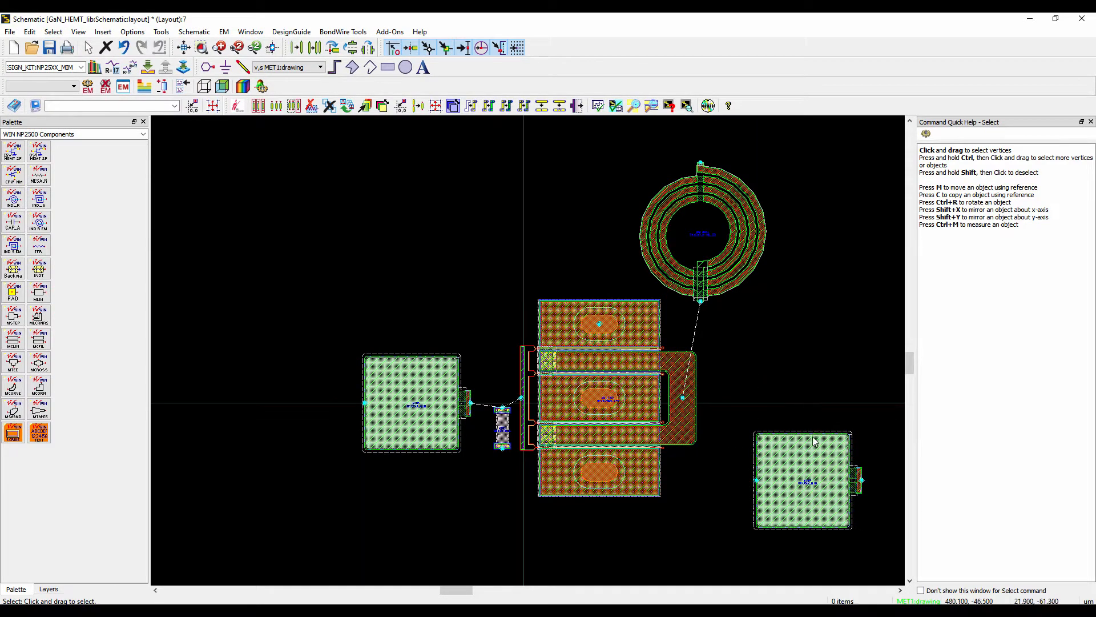
pyautogui.moveTo(809, 458); pyautogui.dragTo(801, 378)
pyautogui.click(803, 382)
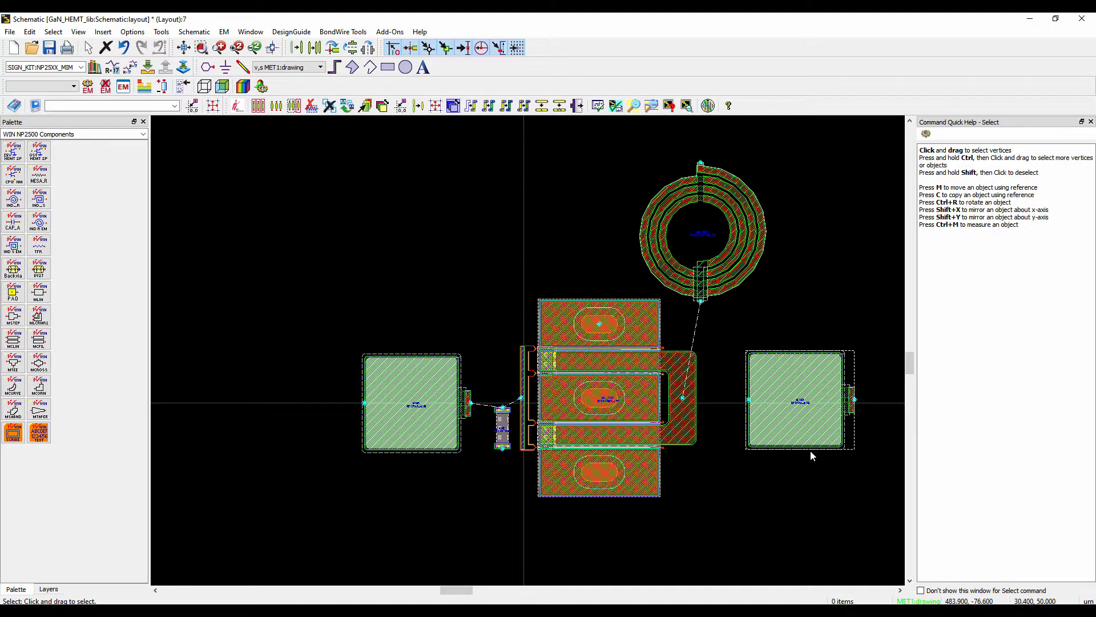
pyautogui.moveTo(791, 420); pyautogui.dragTo(762, 423)
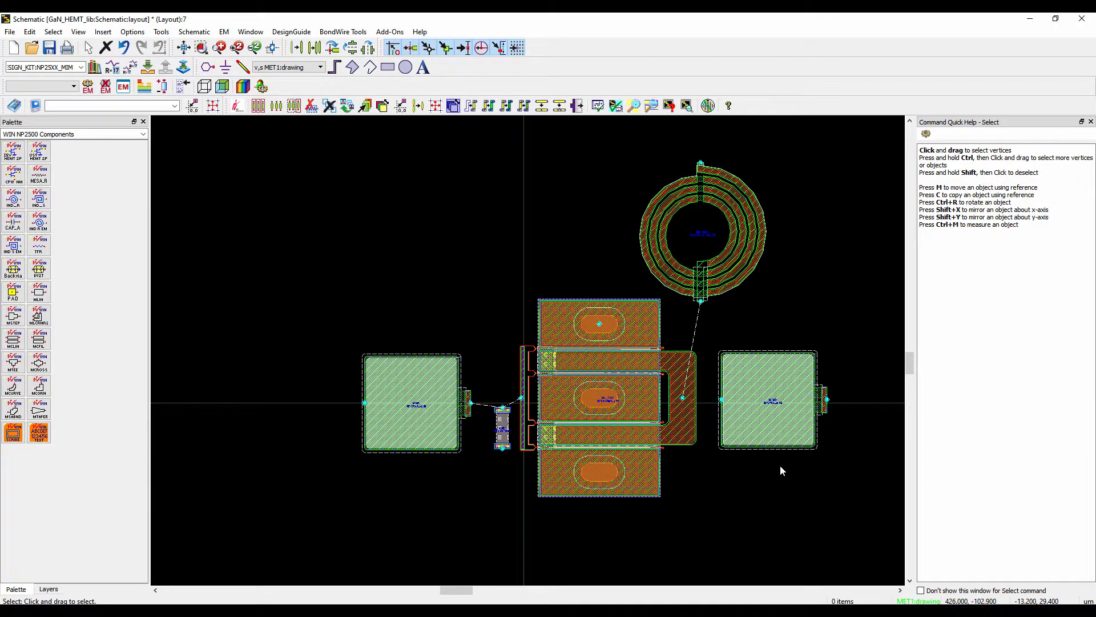
# Step: Draw a 50 um wide path on the MET1 layer from the transistor's gate to the upper end of the MESA resistor
pyautogui.scroll(2, 510, 467)
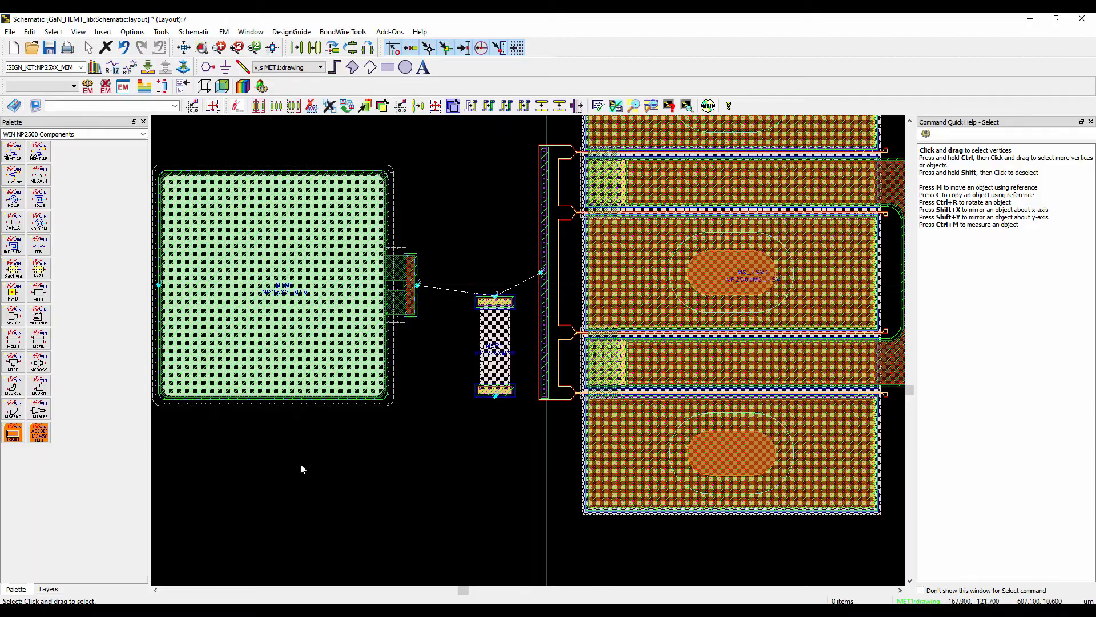
pyautogui.click(49, 589)
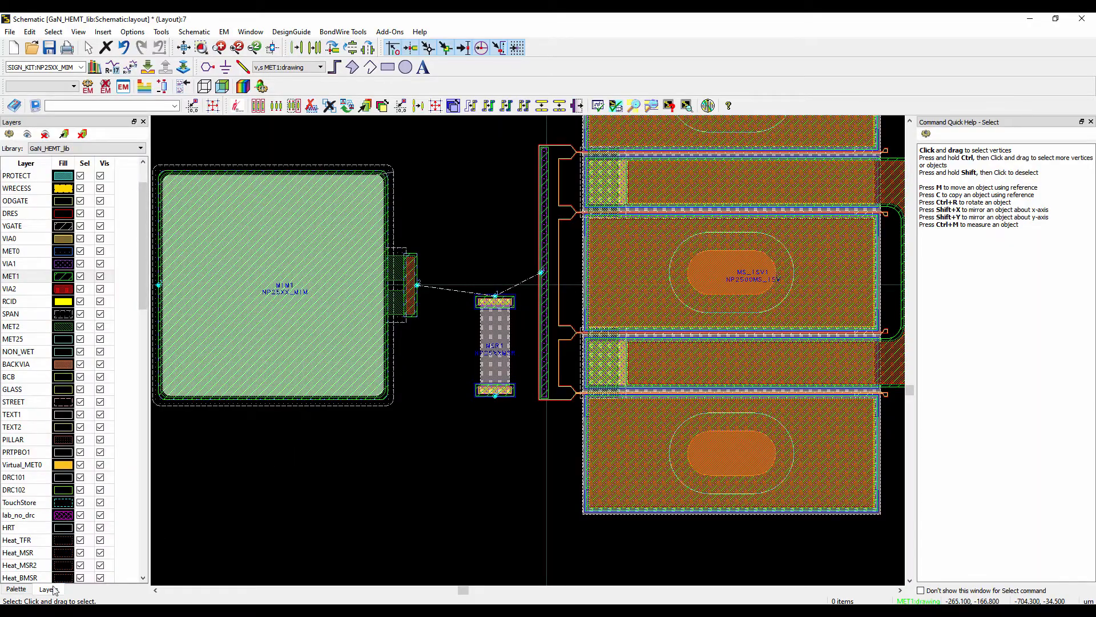
pyautogui.click(20, 277)
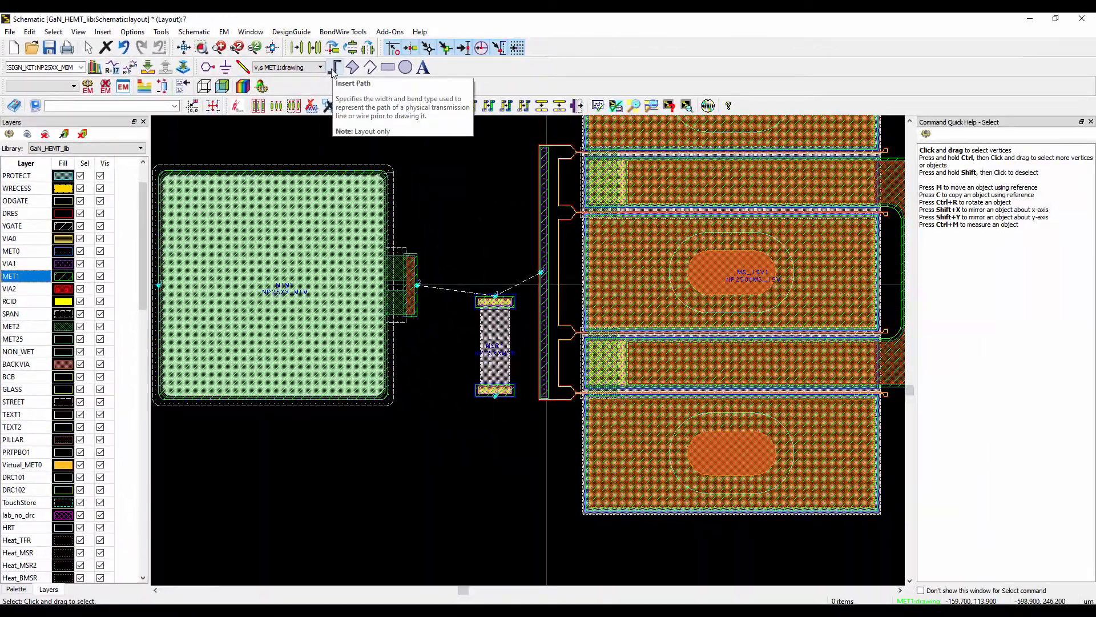
pyautogui.click(334, 68)
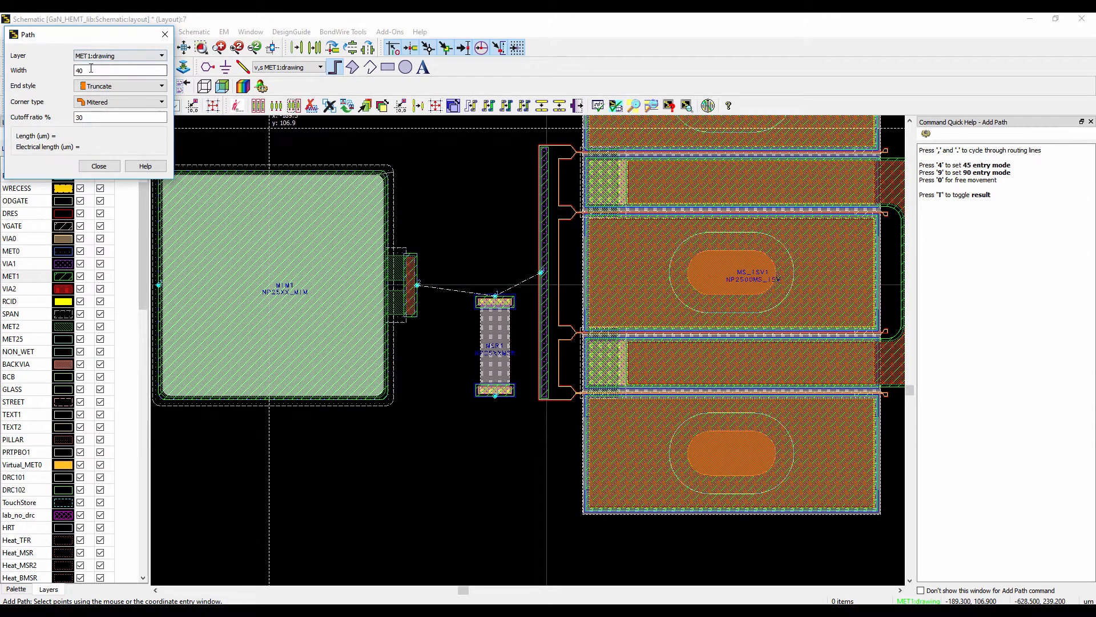
pyautogui.moveTo(90, 71); pyautogui.dragTo(69, 70)
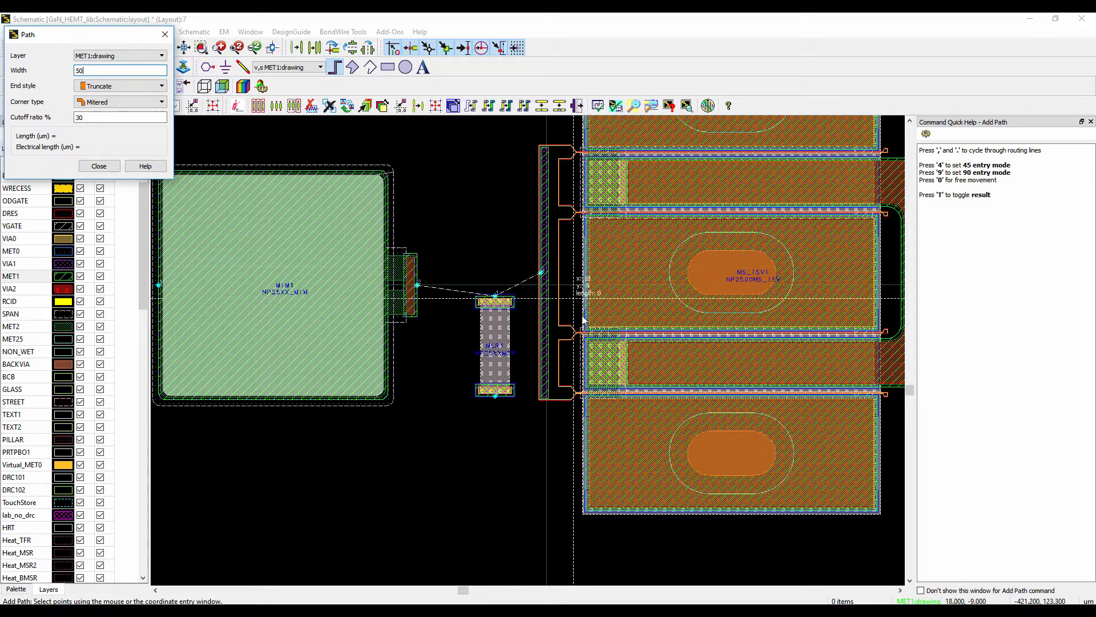
pyautogui.click(544, 300)
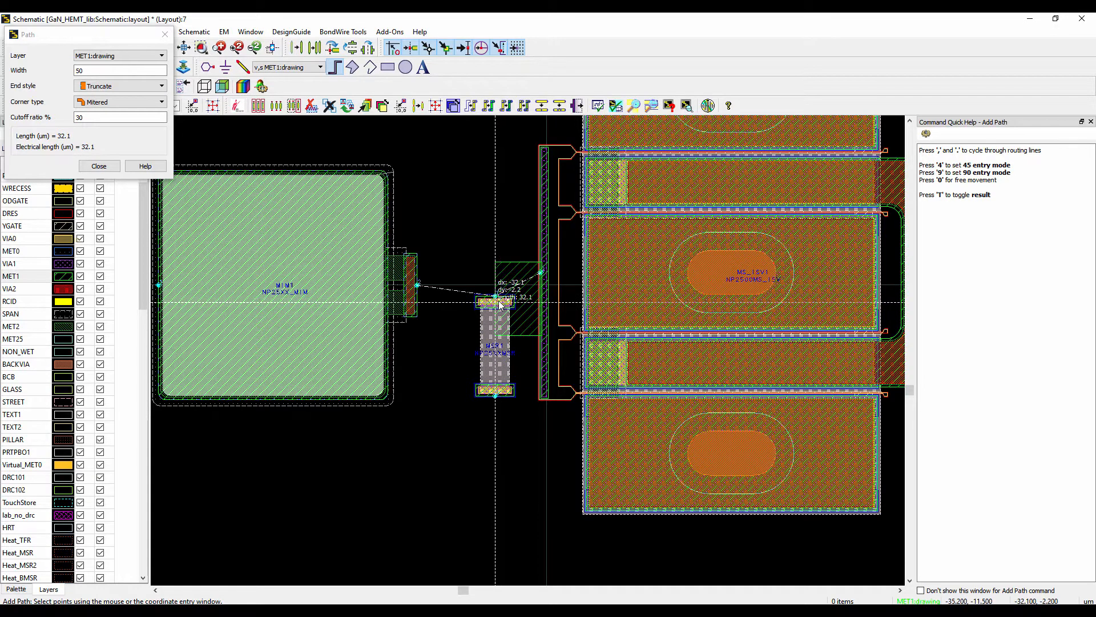
pyautogui.doubleClick(499, 301)
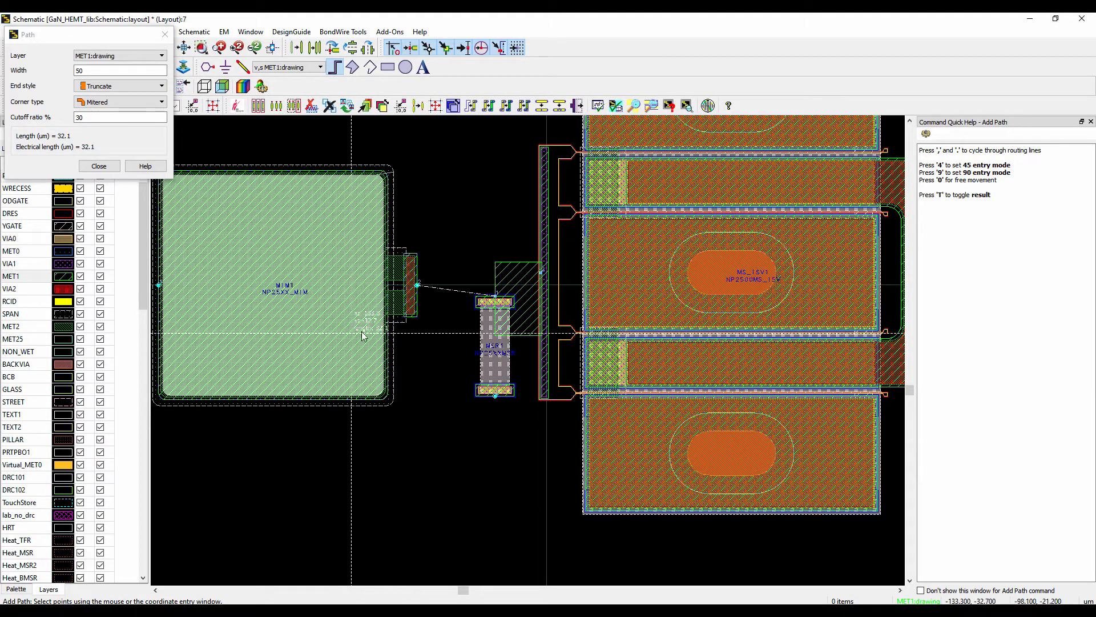
# Step: Draw a 50 um wide MET1 path from the gate-side capacitor to the transistor's gate and delete the shorter overlapping path
pyautogui.click(414, 286)
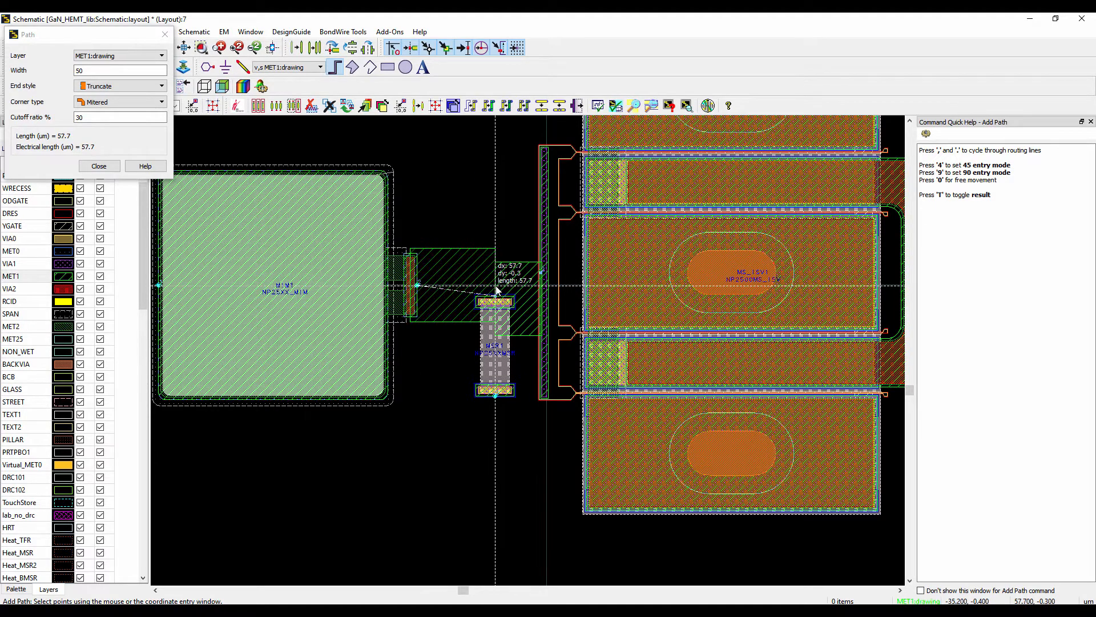
pyautogui.doubleClick(546, 291)
pyautogui.press('Escape')
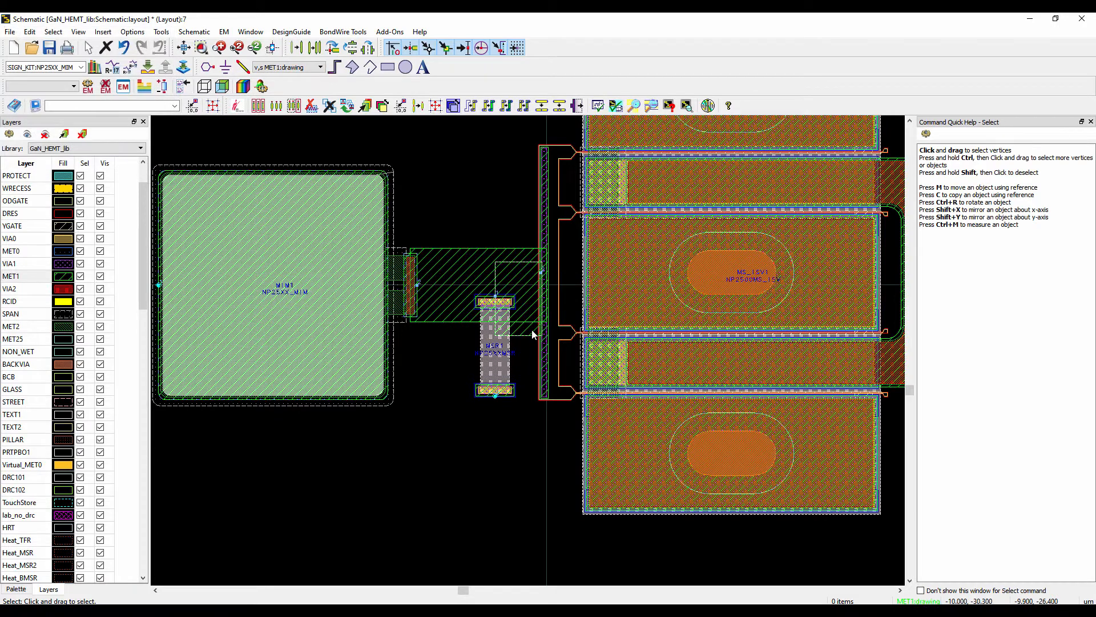
pyautogui.click(532, 331)
pyautogui.press('Delete')
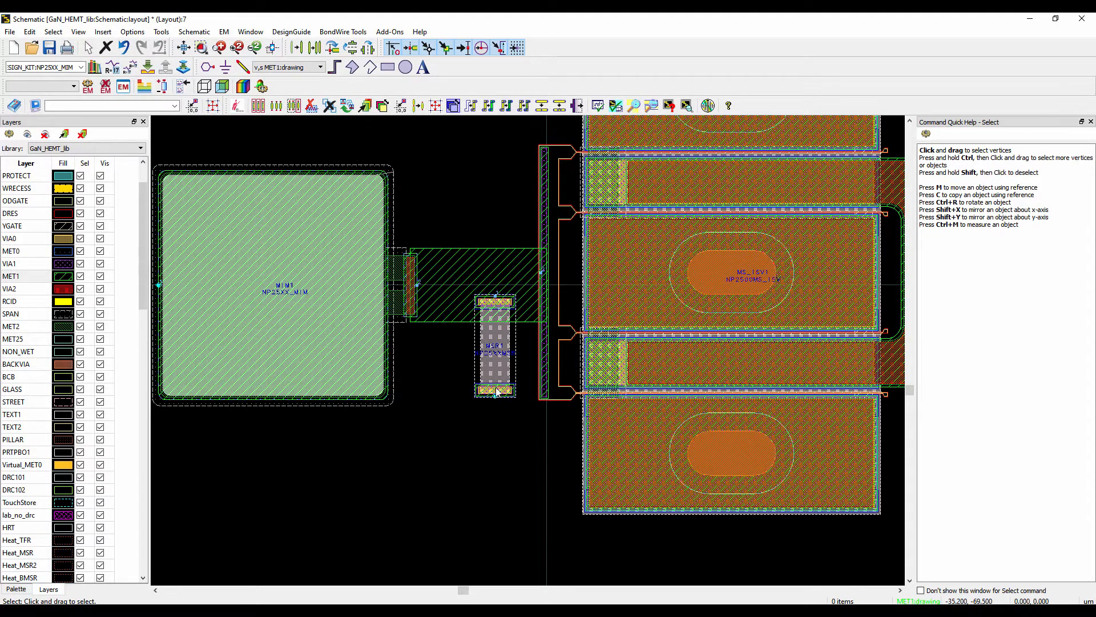
# Step: Move the MESA resistor down so its upper contact sits at the lower edge of the gate path
pyautogui.moveTo(496, 388); pyautogui.dragTo(495, 408)
pyautogui.click(477, 478)
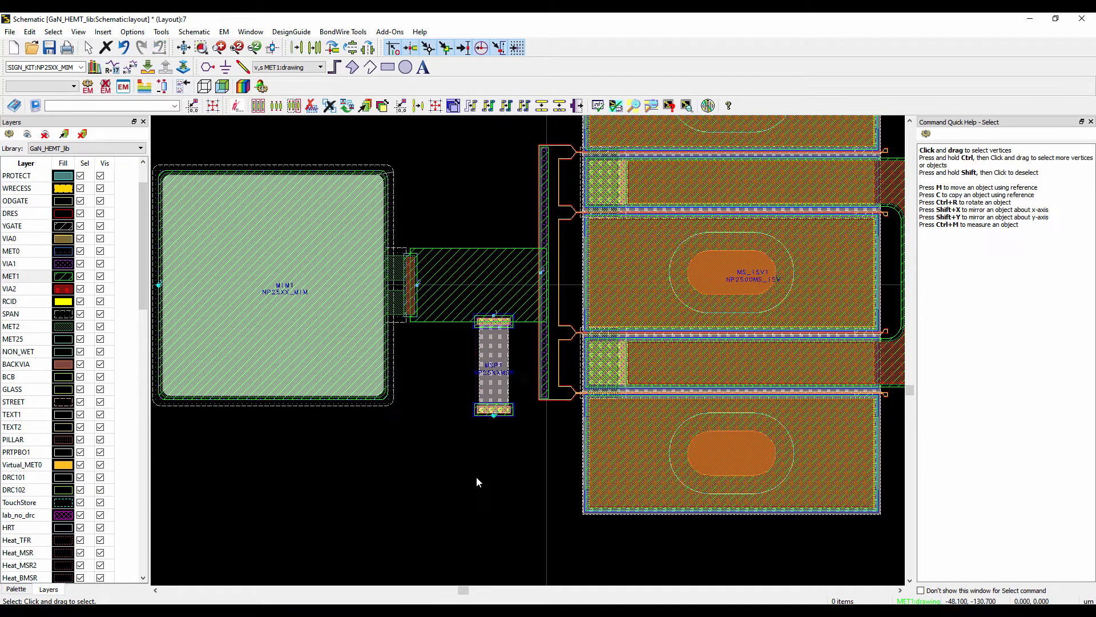
# Step: Draw a 50 um wide vertical MET1 path from the inductor's lower terminal down along the transistor's drain
pyautogui.scroll(-1, 477, 478)
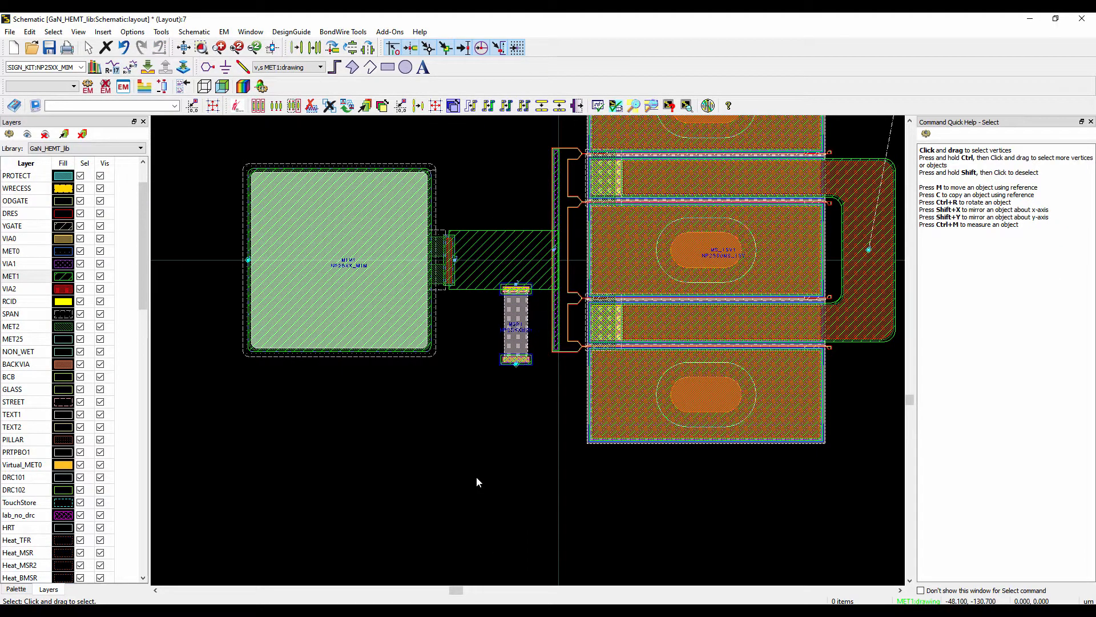
pyautogui.scroll(-2, 502, 413)
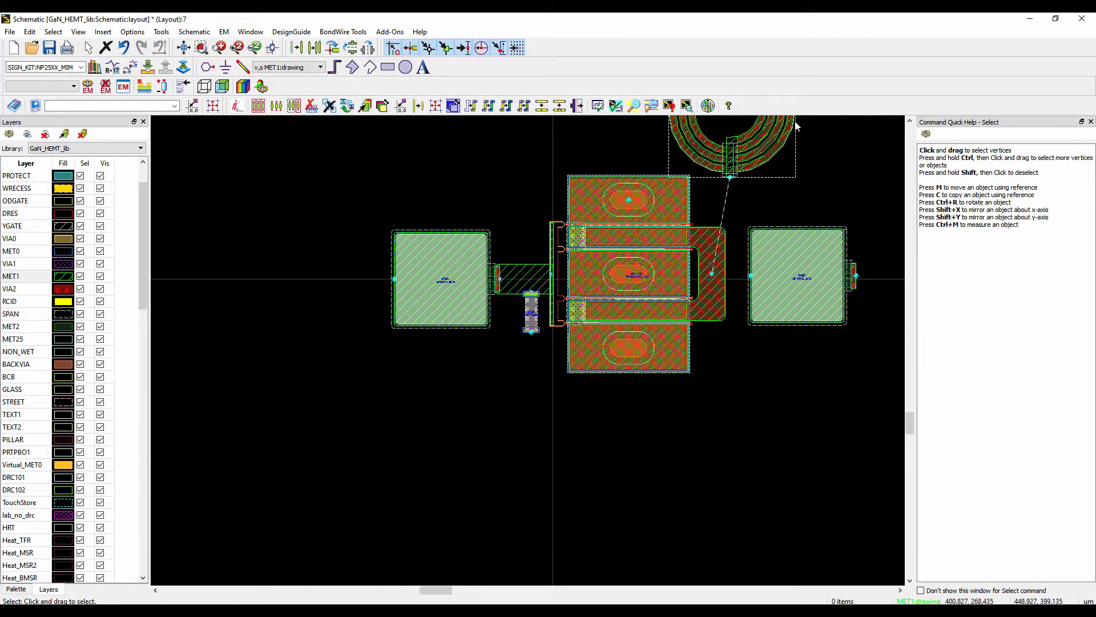
pyautogui.scroll(3, 580, 321)
pyautogui.scroll(2, 517, 351)
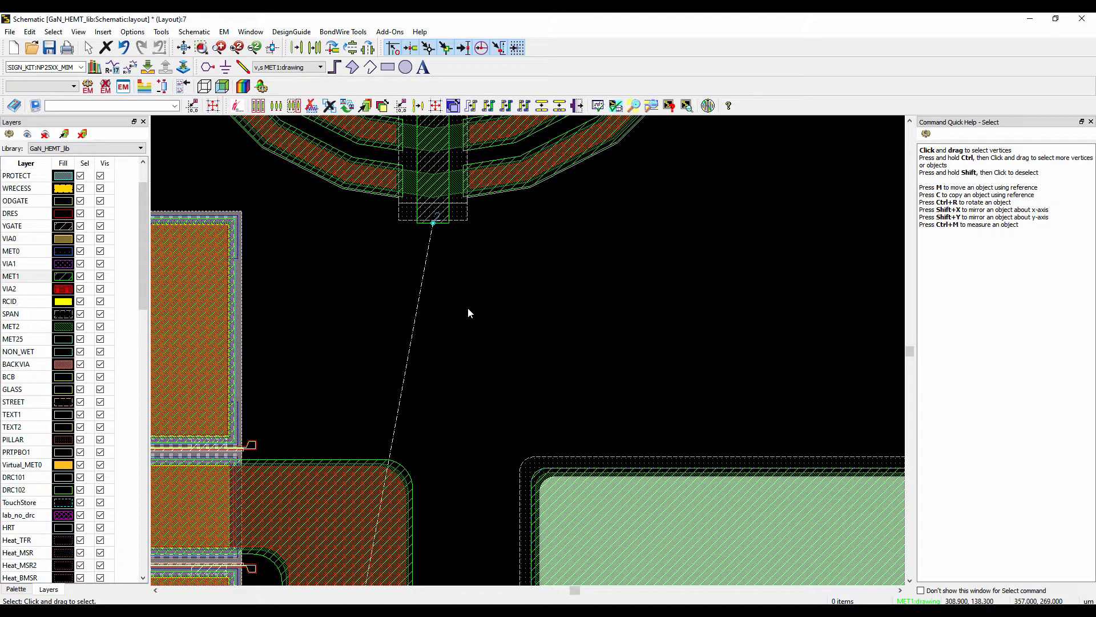
pyautogui.scroll(2, 435, 223)
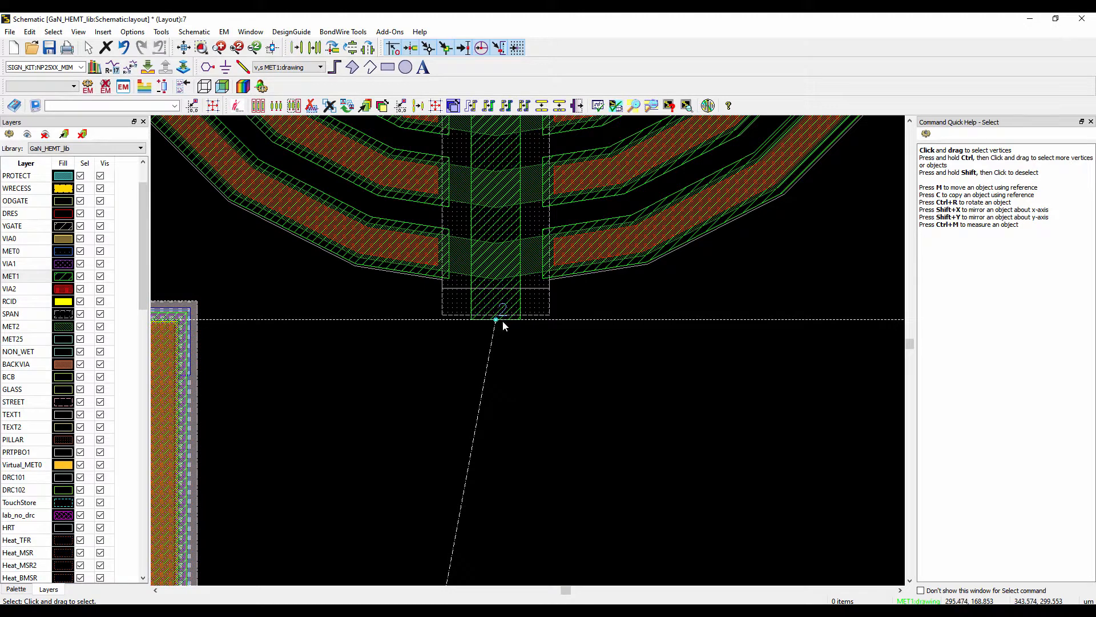
pyautogui.click(335, 67)
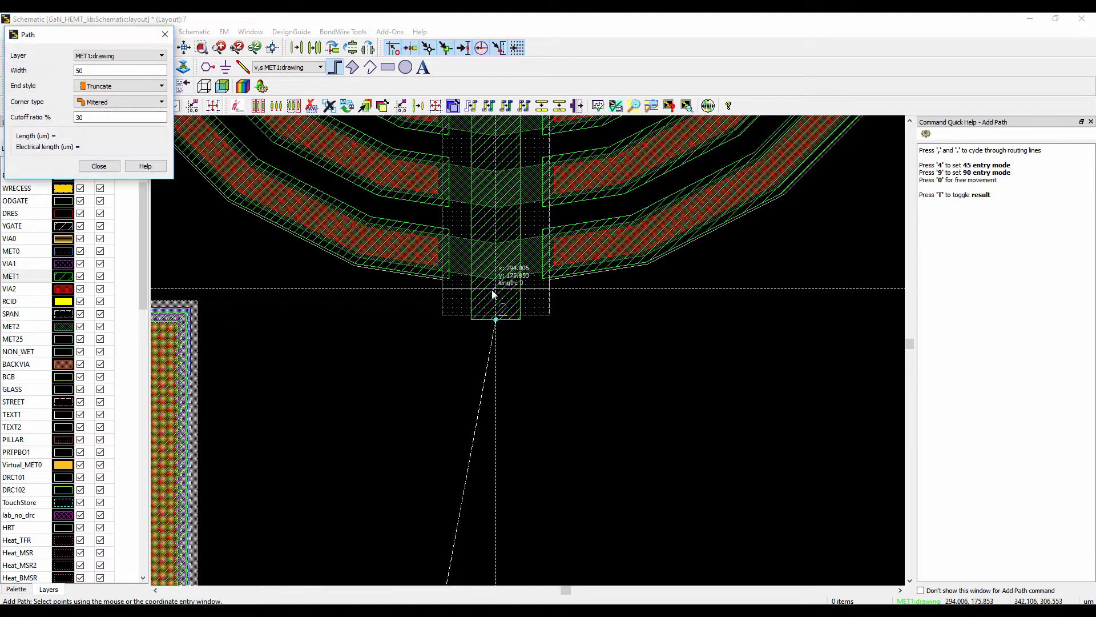
pyautogui.click(501, 331)
pyautogui.scroll(-2, 511, 348)
pyautogui.scroll(-3, 518, 372)
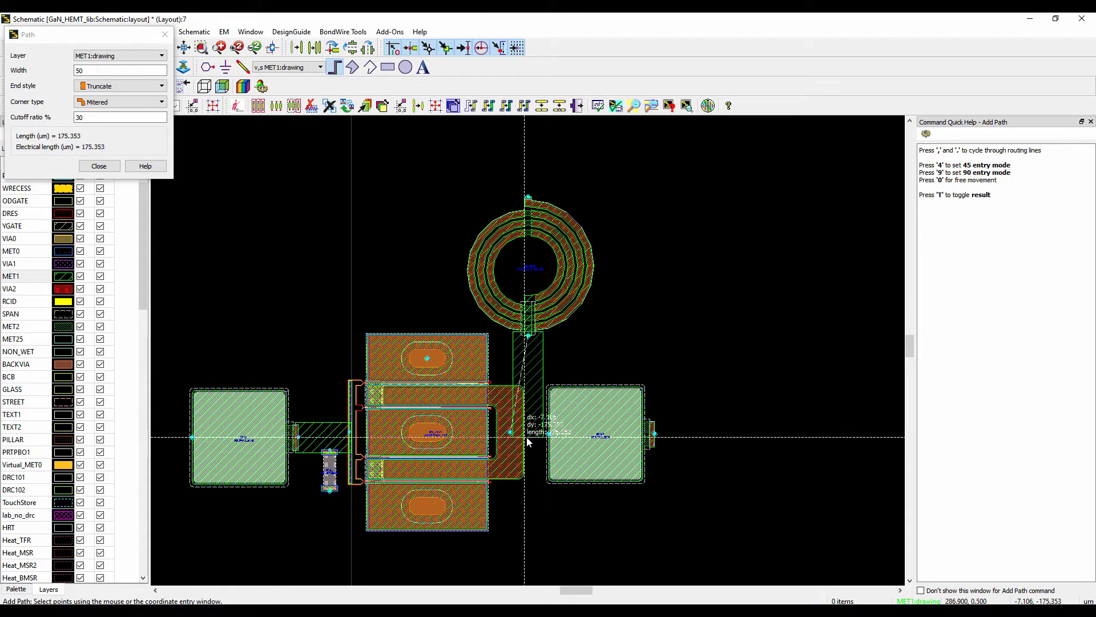
pyautogui.doubleClick(520, 478)
pyautogui.press('Escape')
# Step: Move the drain-side capacitor toward the transistor and slightly up so it overlaps the vertical path
pyautogui.moveTo(592, 452); pyautogui.dragTo(577, 439)
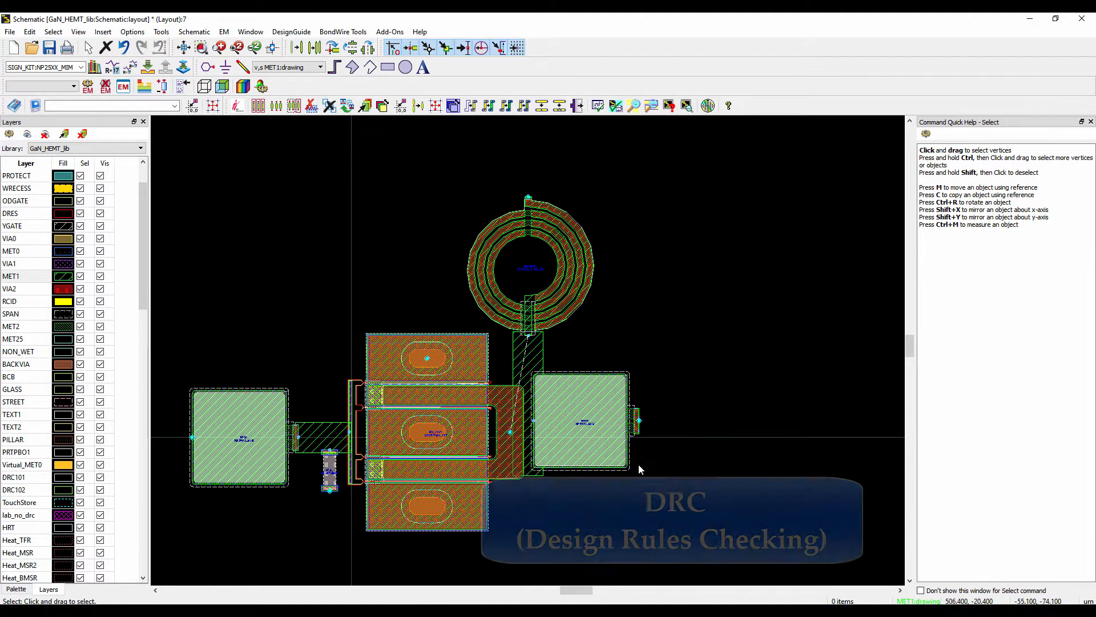
pyautogui.scroll(1, 546, 432)
pyautogui.scroll(-2, 533, 370)
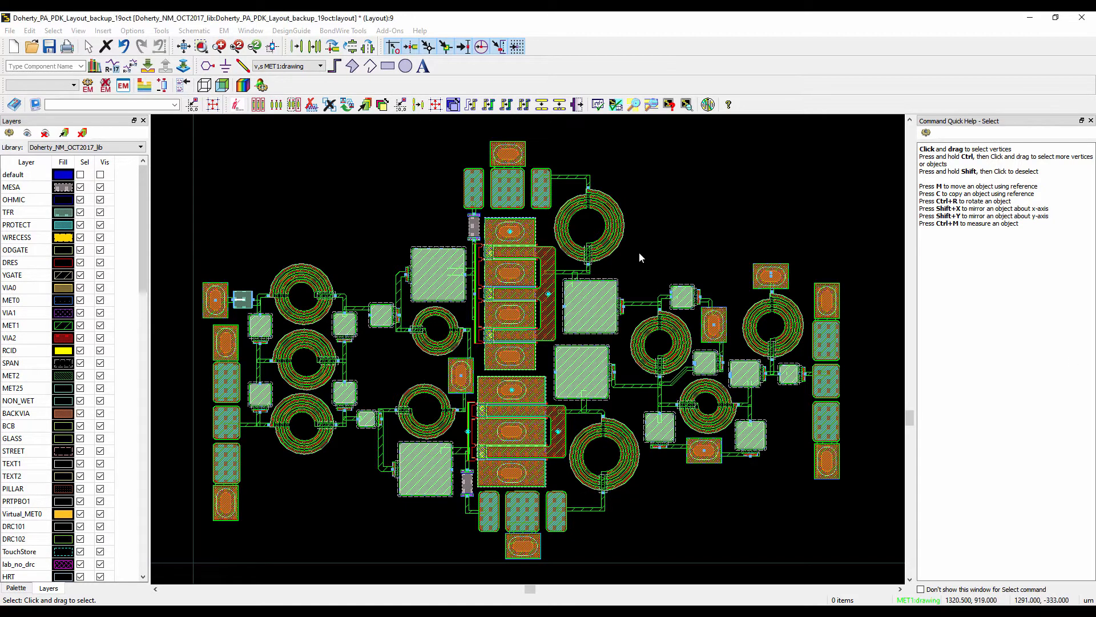
# Step: Examine the two transistors and their surrounding components in the Doherty_PA_PDK_Layout_backup_19oct layout
pyautogui.click(522, 323)
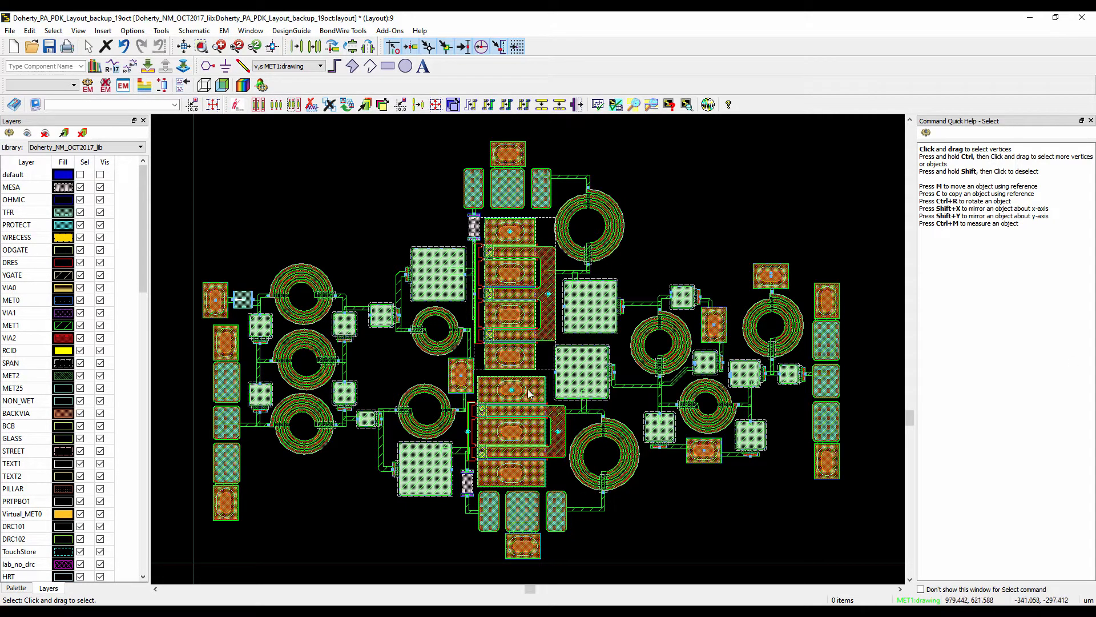
pyautogui.click(526, 422)
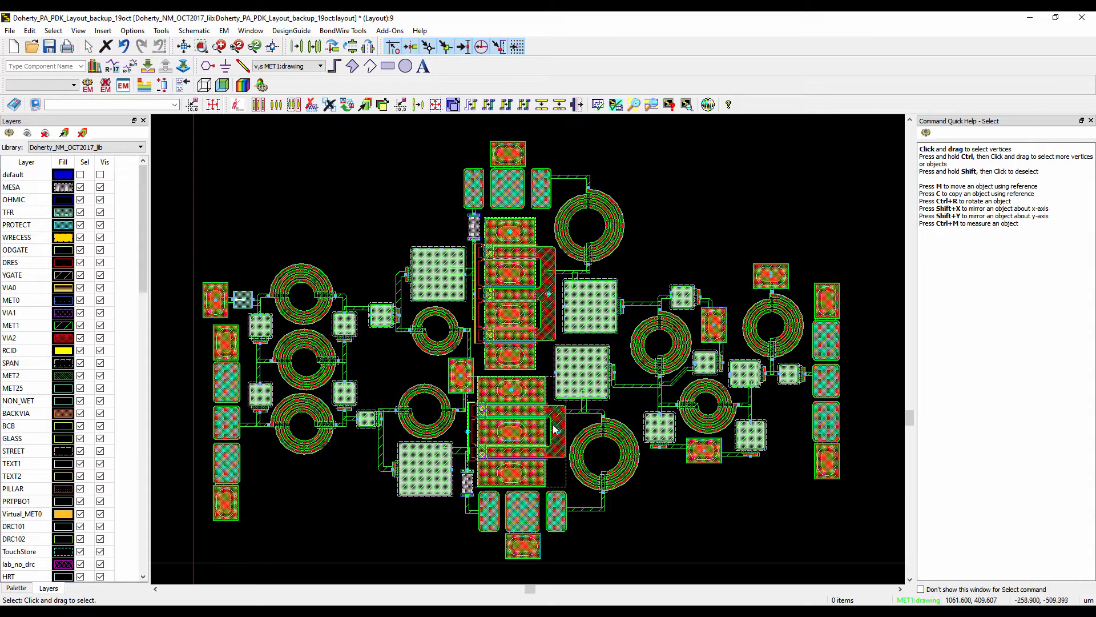
pyautogui.click(539, 321)
pyautogui.scroll(2, 539, 321)
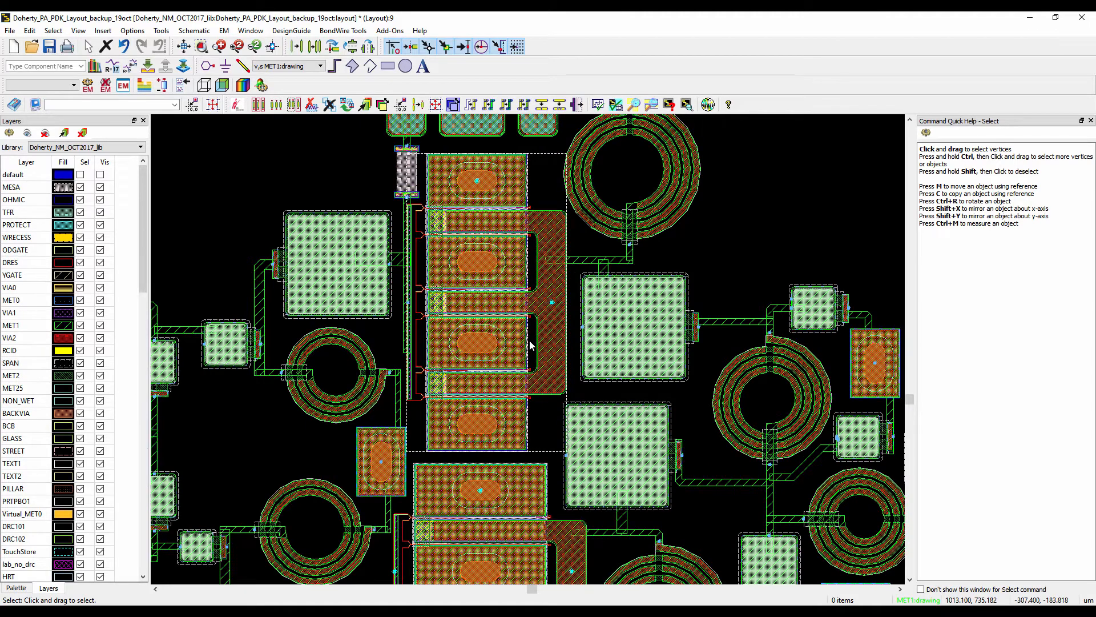
pyautogui.scroll(-3, 529, 345)
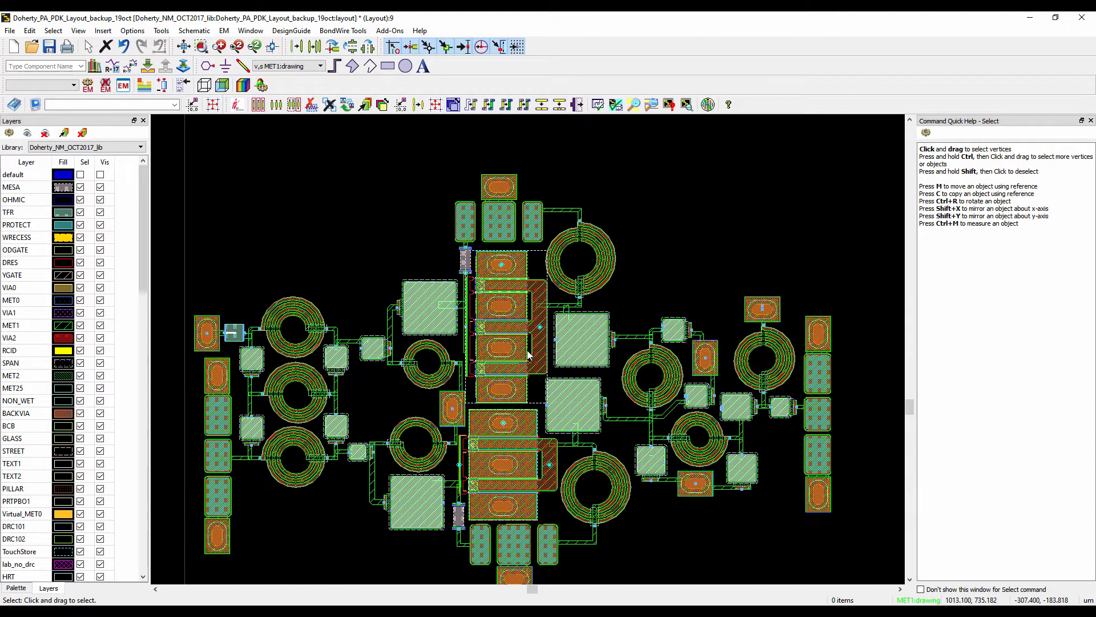
pyautogui.scroll(2, 531, 492)
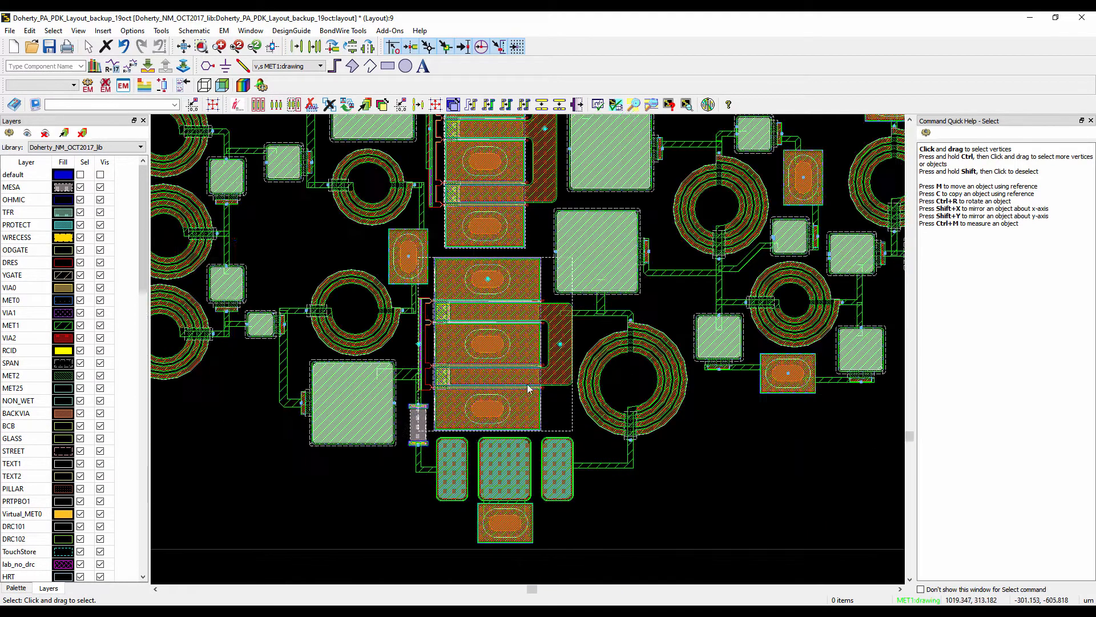
pyautogui.scroll(2, 528, 357)
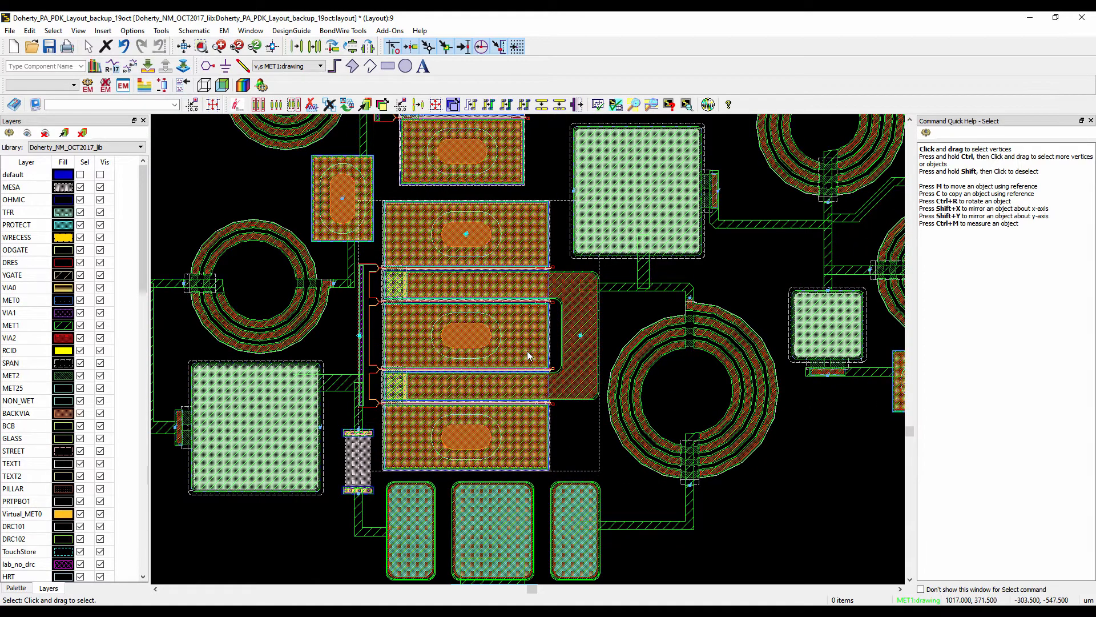
pyautogui.scroll(-5, 528, 357)
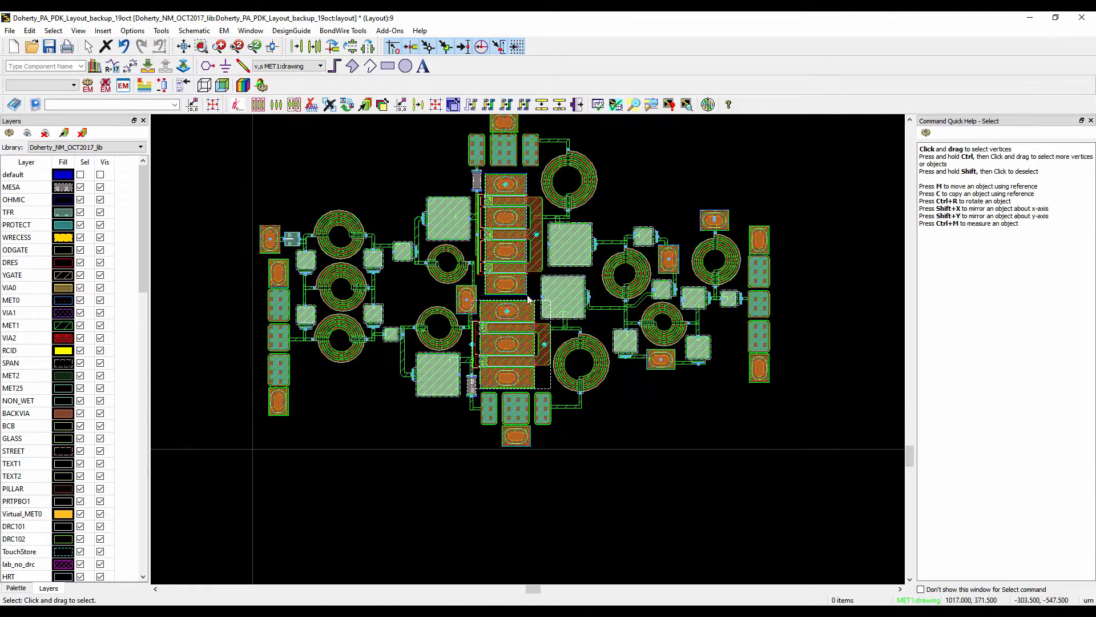